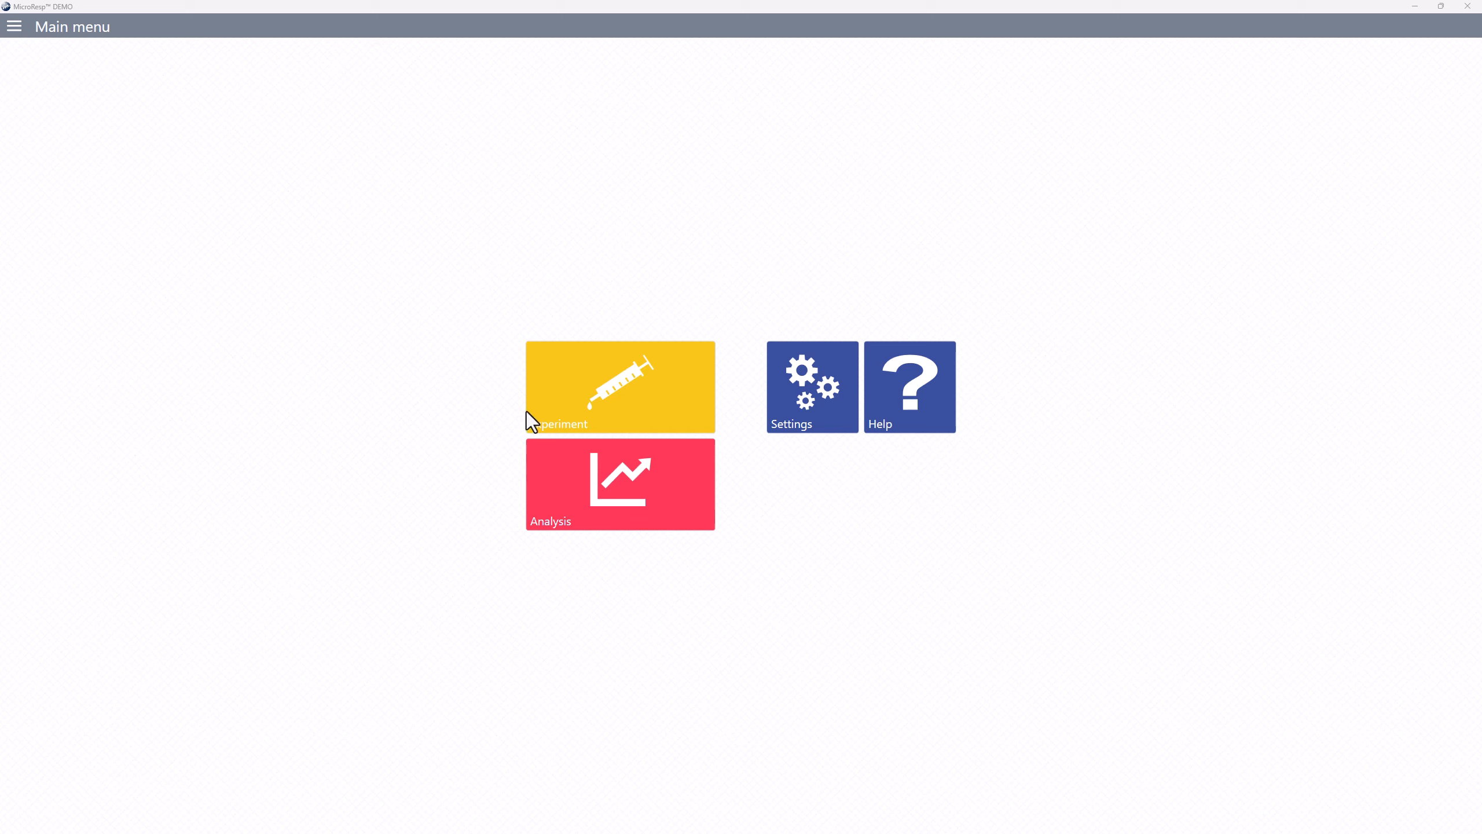
Open the experiment section and switch the well values for device SDR - 641 to the Phase view.
{"action": "left_click", "coordinate": [572, 396]}
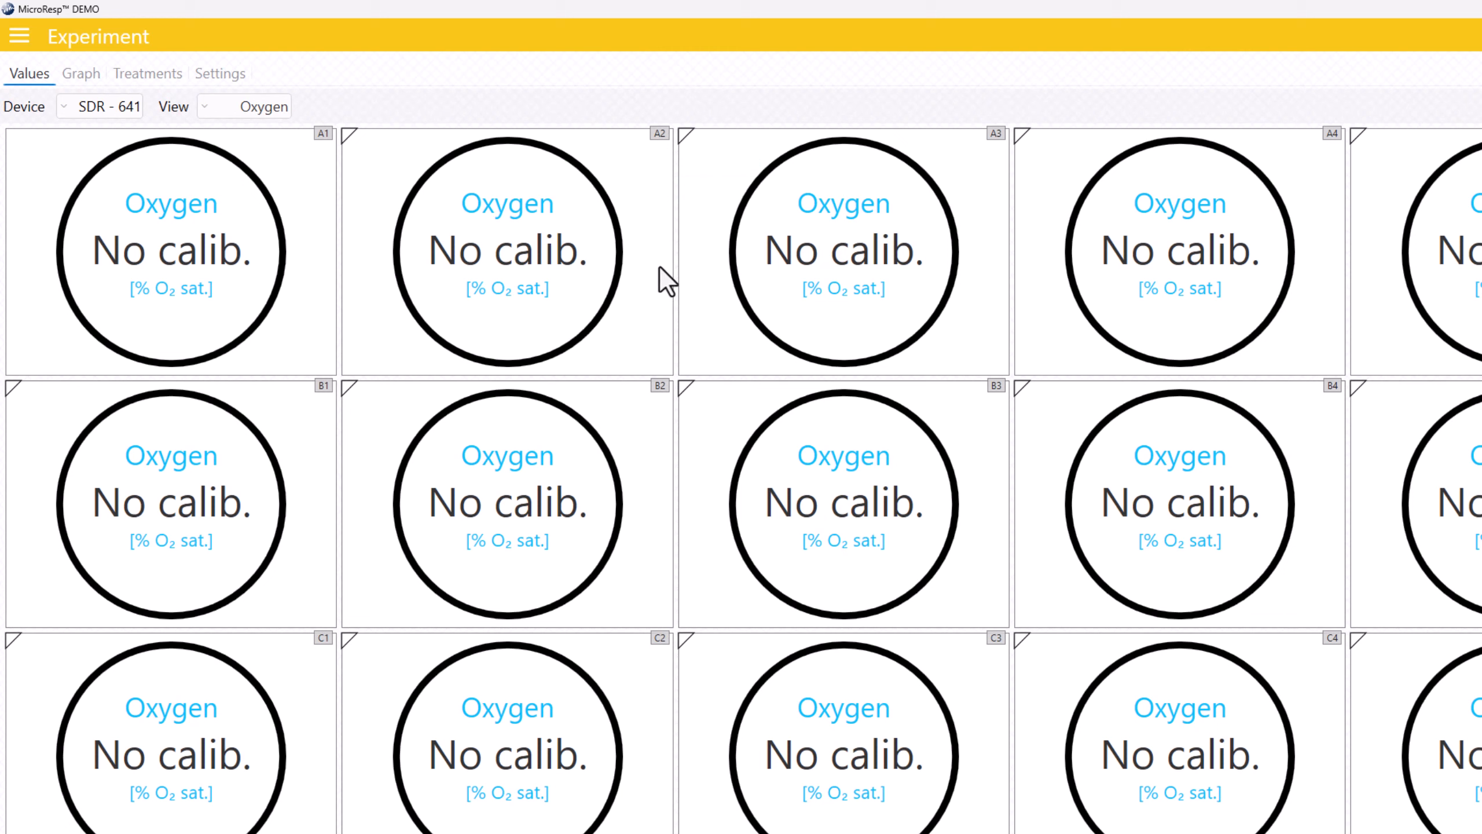
{"action": "left_click", "coordinate": [275, 107]}
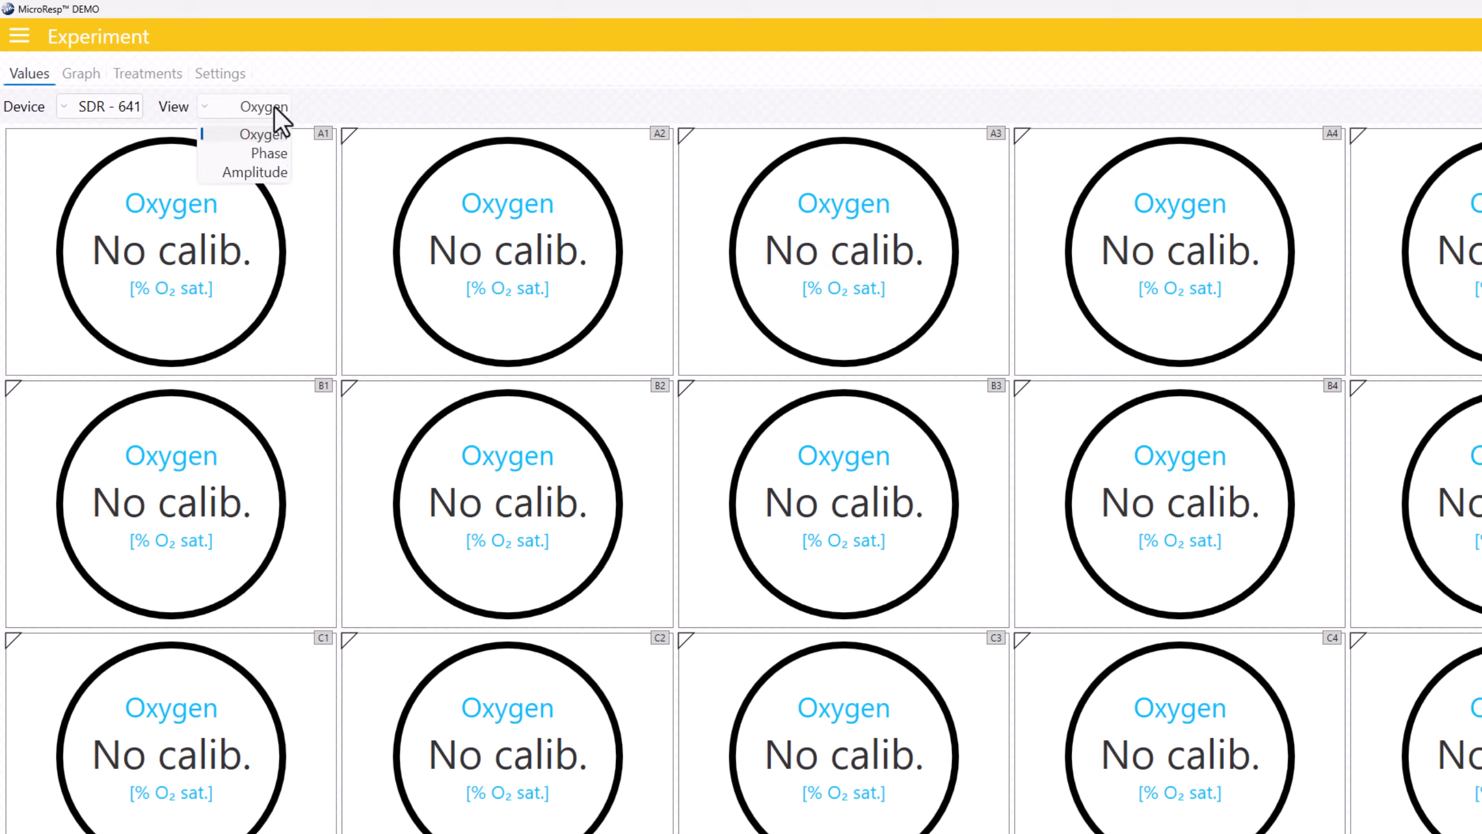
{"action": "left_click", "coordinate": [272, 153]}
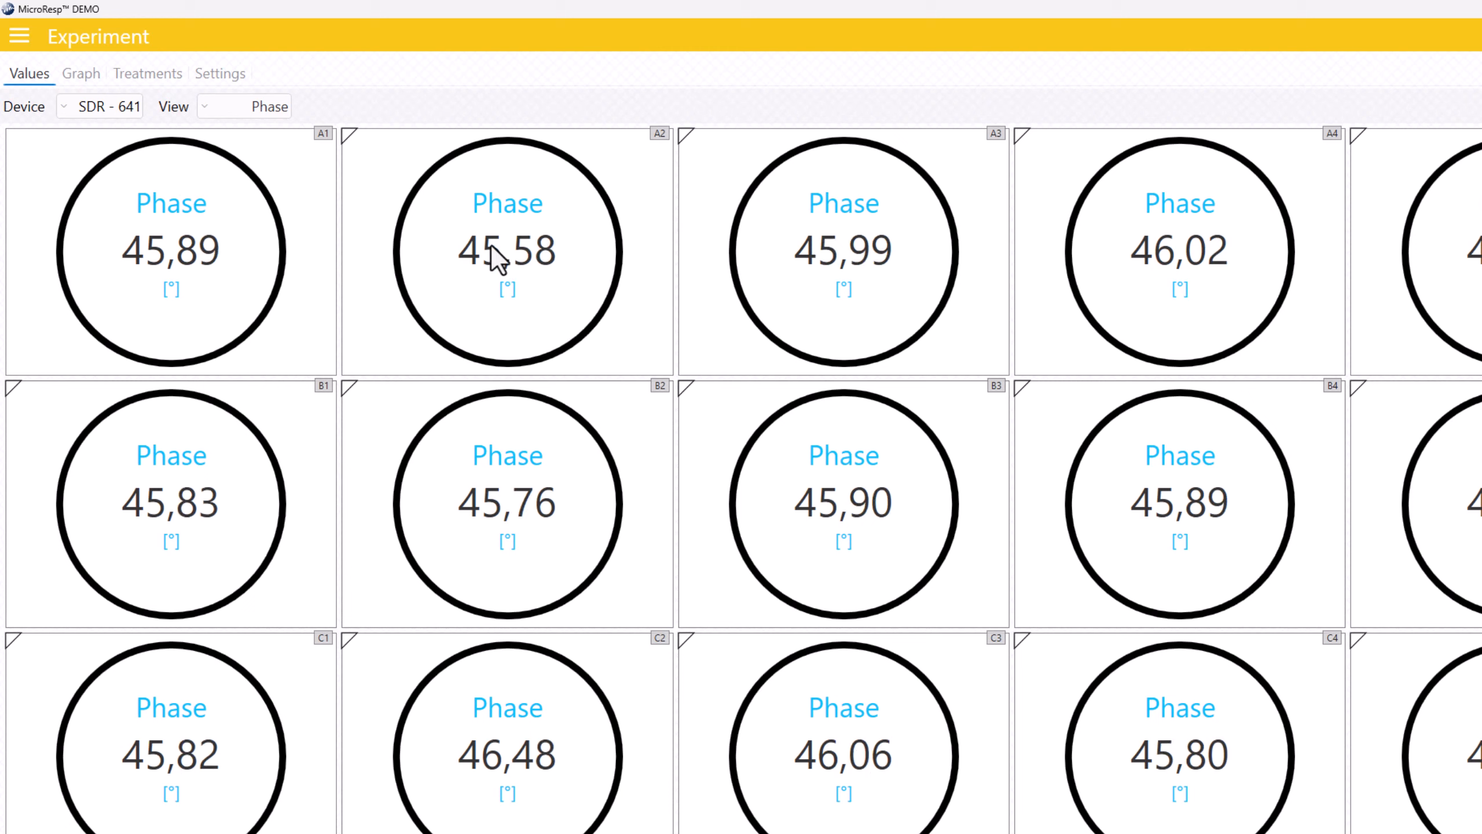
Open the general software settings and check the available sample interval options.
{"action": "left_click", "coordinate": [20, 38]}
{"action": "left_click", "coordinate": [808, 394]}
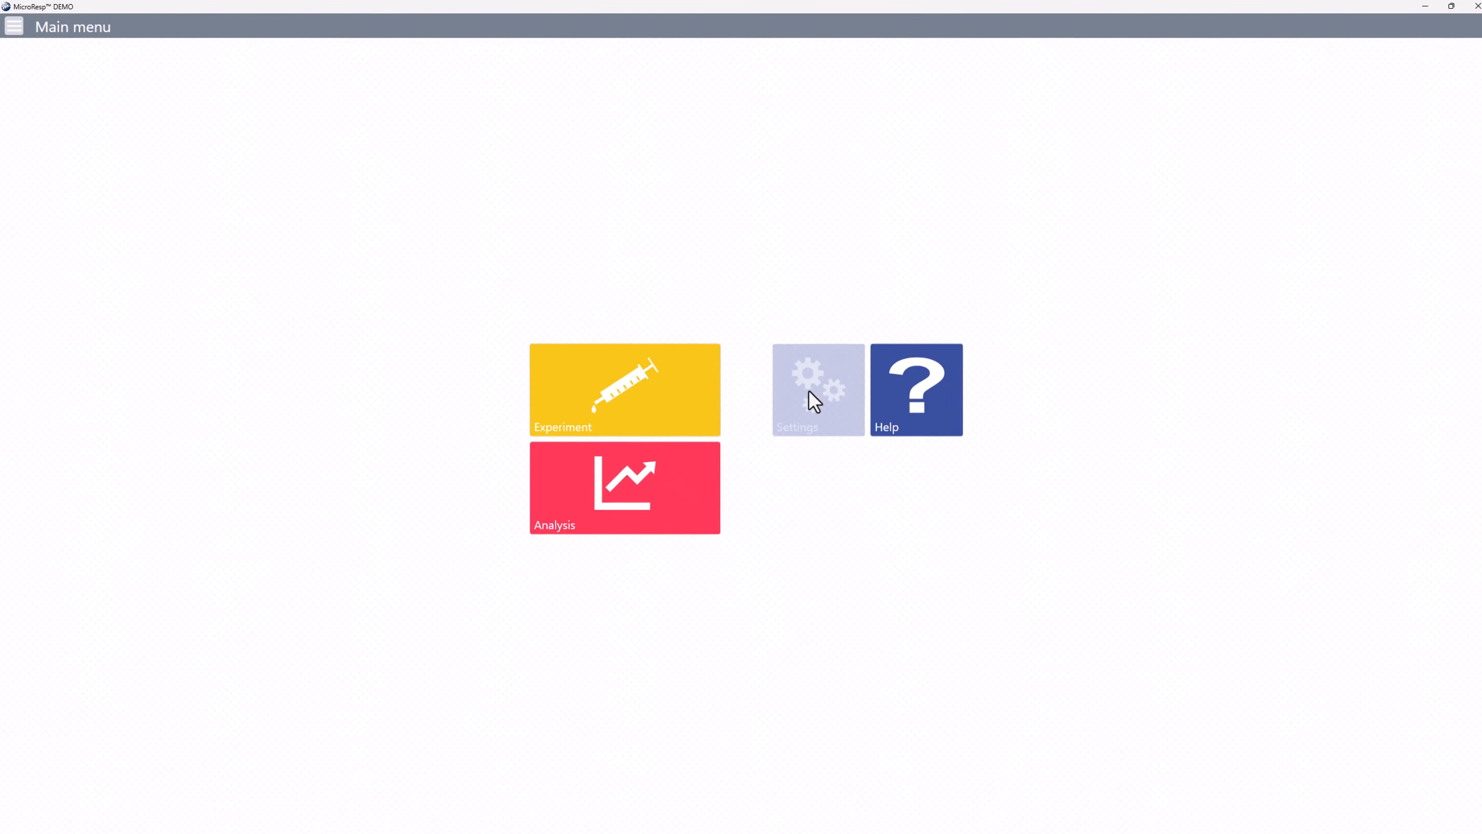
{"action": "left_click", "coordinate": [213, 77]}
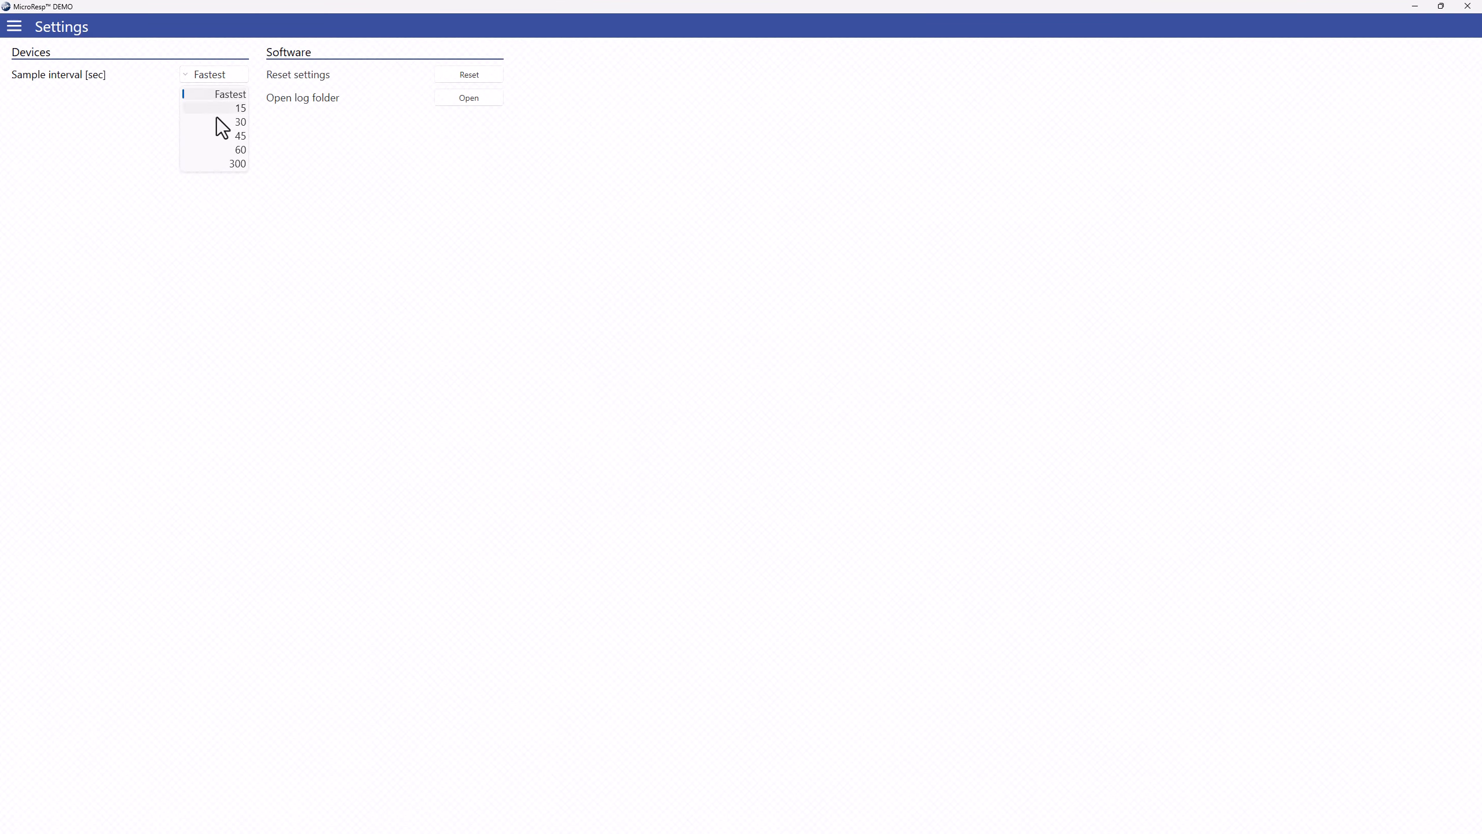
{"action": "left_click", "coordinate": [17, 30]}
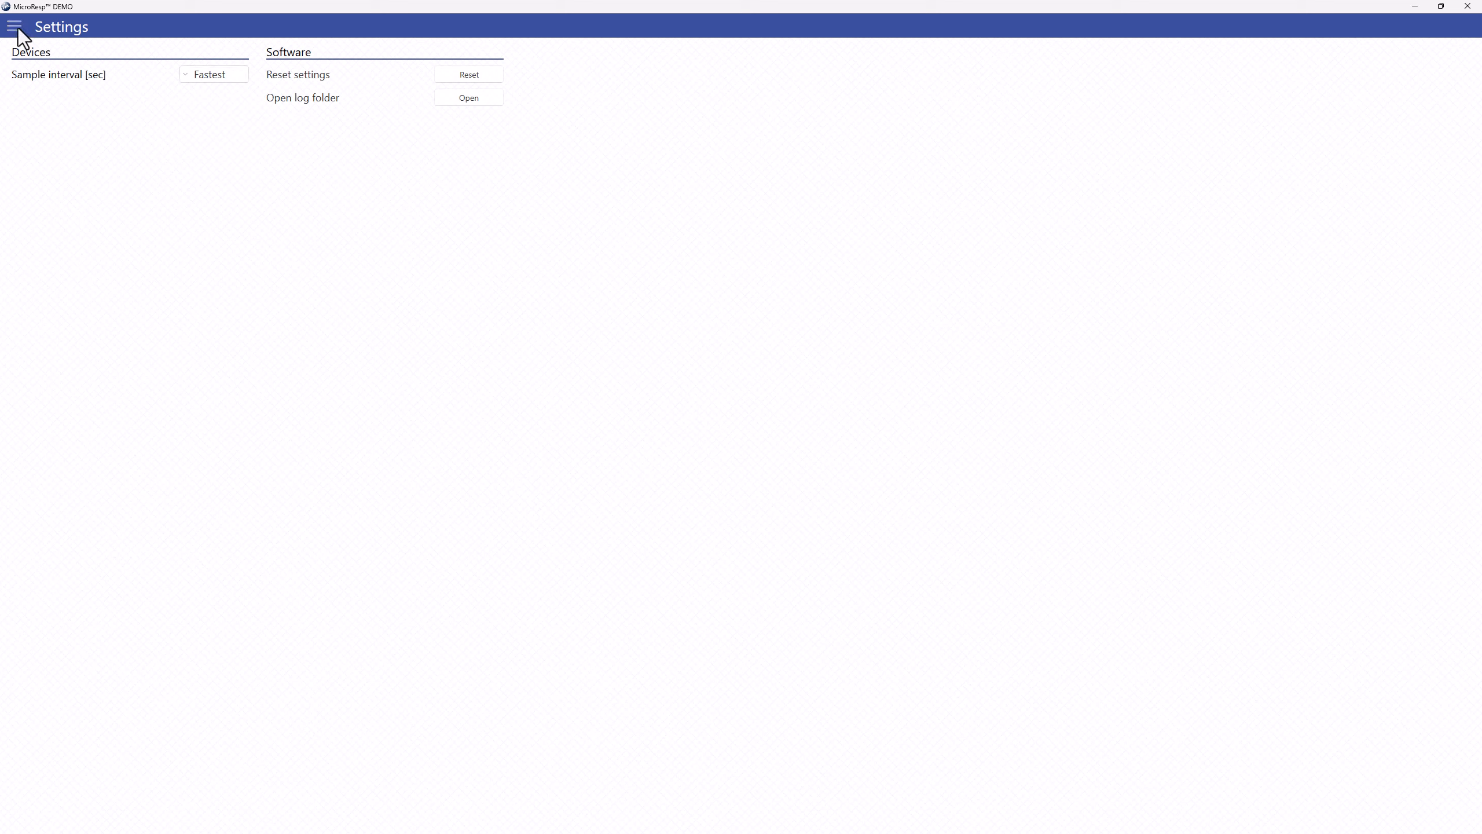
Return to the experiment values and check which devices are available for selection.
{"action": "left_click", "coordinate": [17, 28]}
{"action": "left_click", "coordinate": [569, 363]}
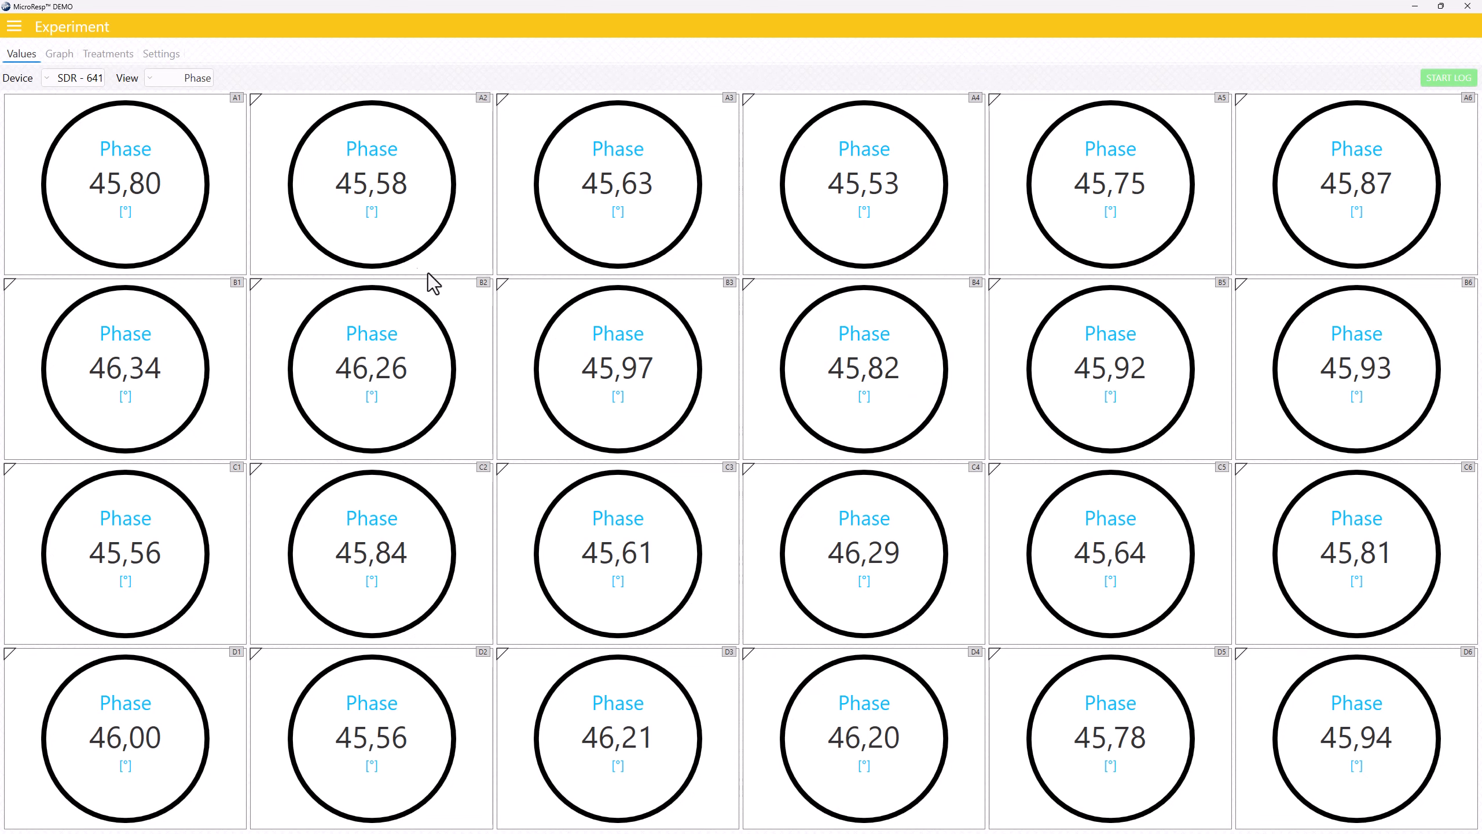
{"action": "left_click", "coordinate": [88, 86]}
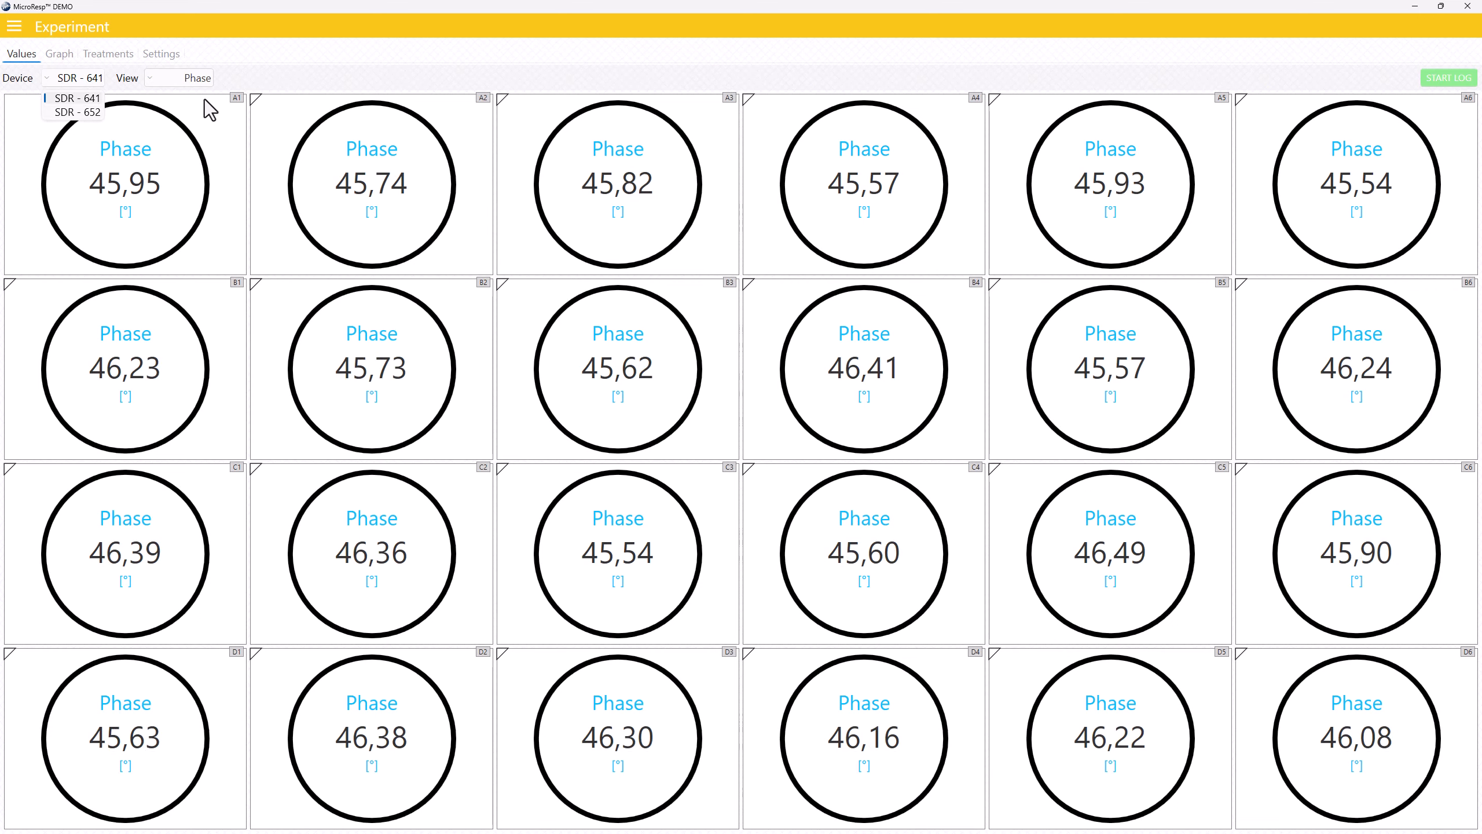
{"action": "left_click", "coordinate": [234, 78]}
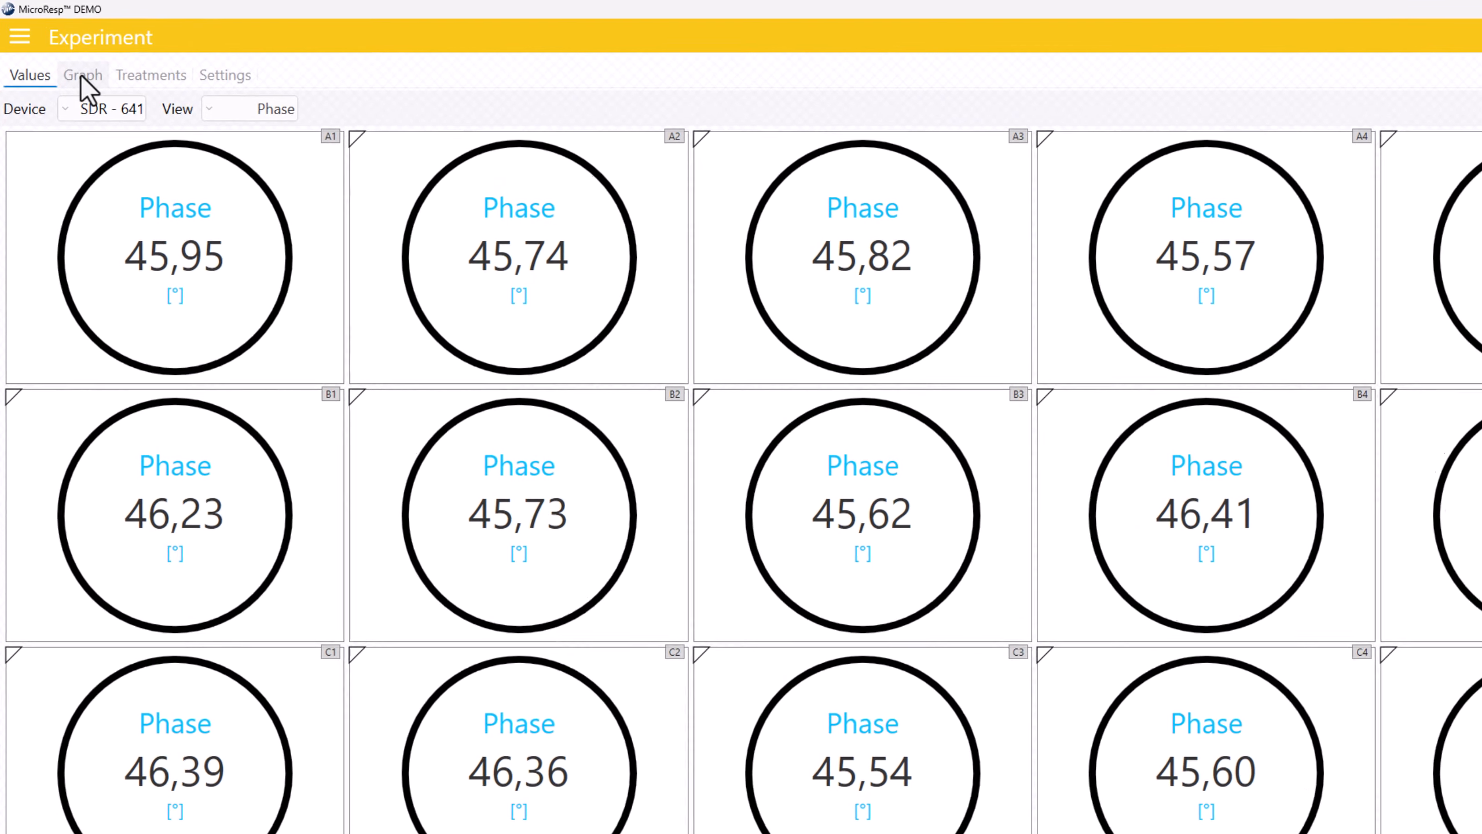
Show the experiment graphs for all wells and check which graph views are available.
{"action": "left_click", "coordinate": [82, 77]}
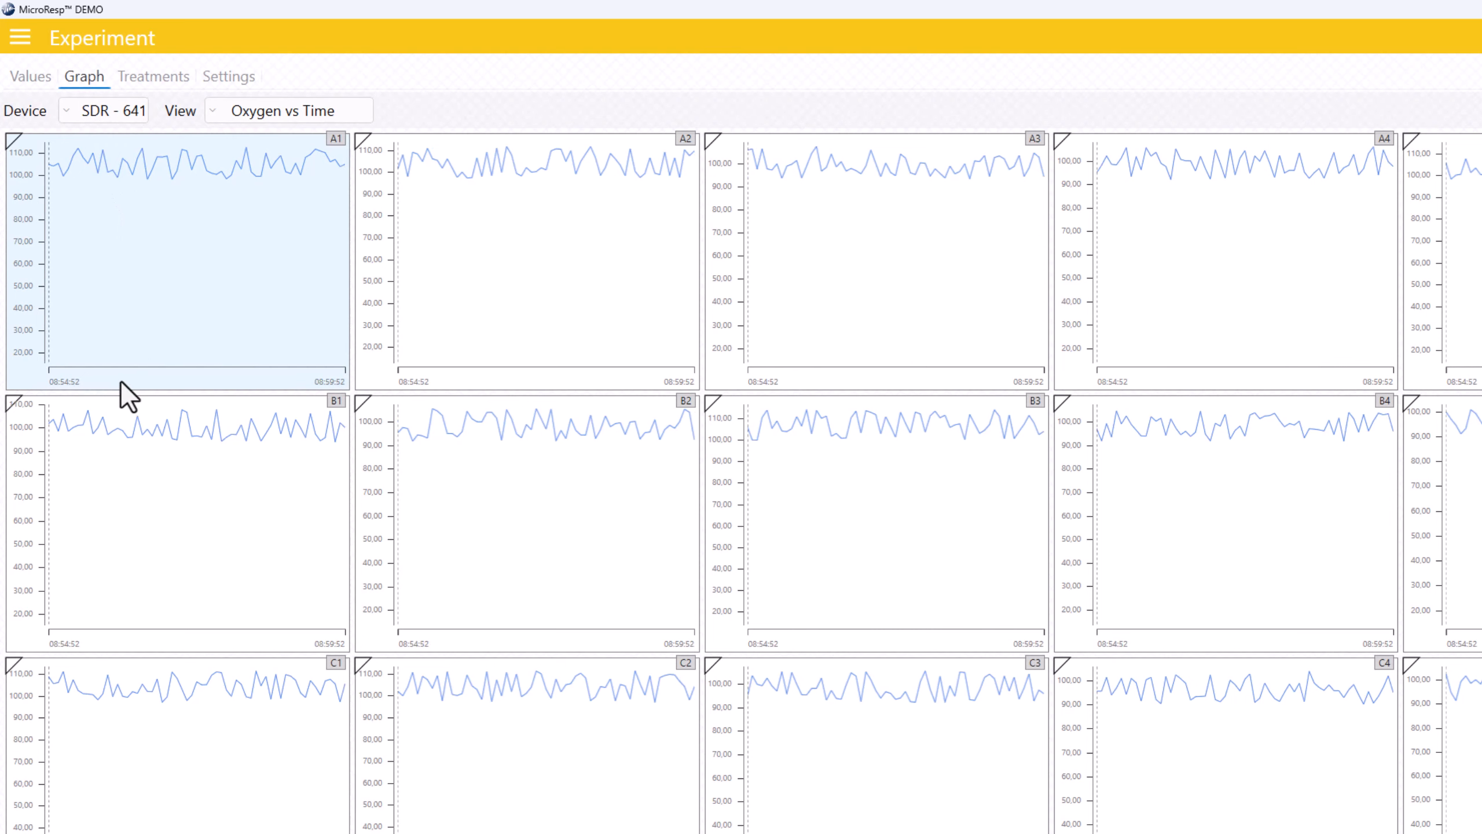
{"action": "left_click", "coordinate": [276, 109]}
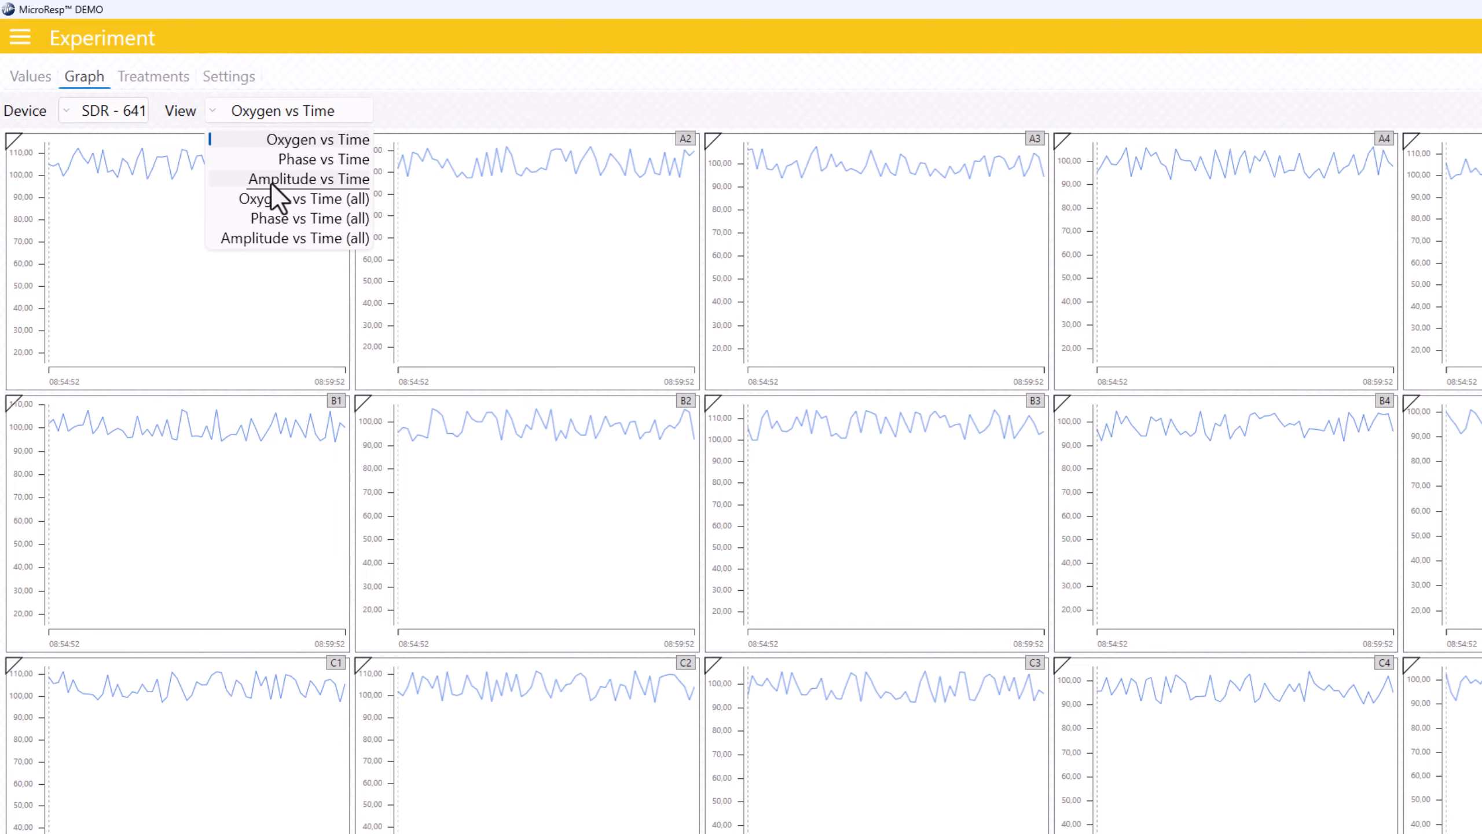
{"action": "left_click", "coordinate": [420, 111]}
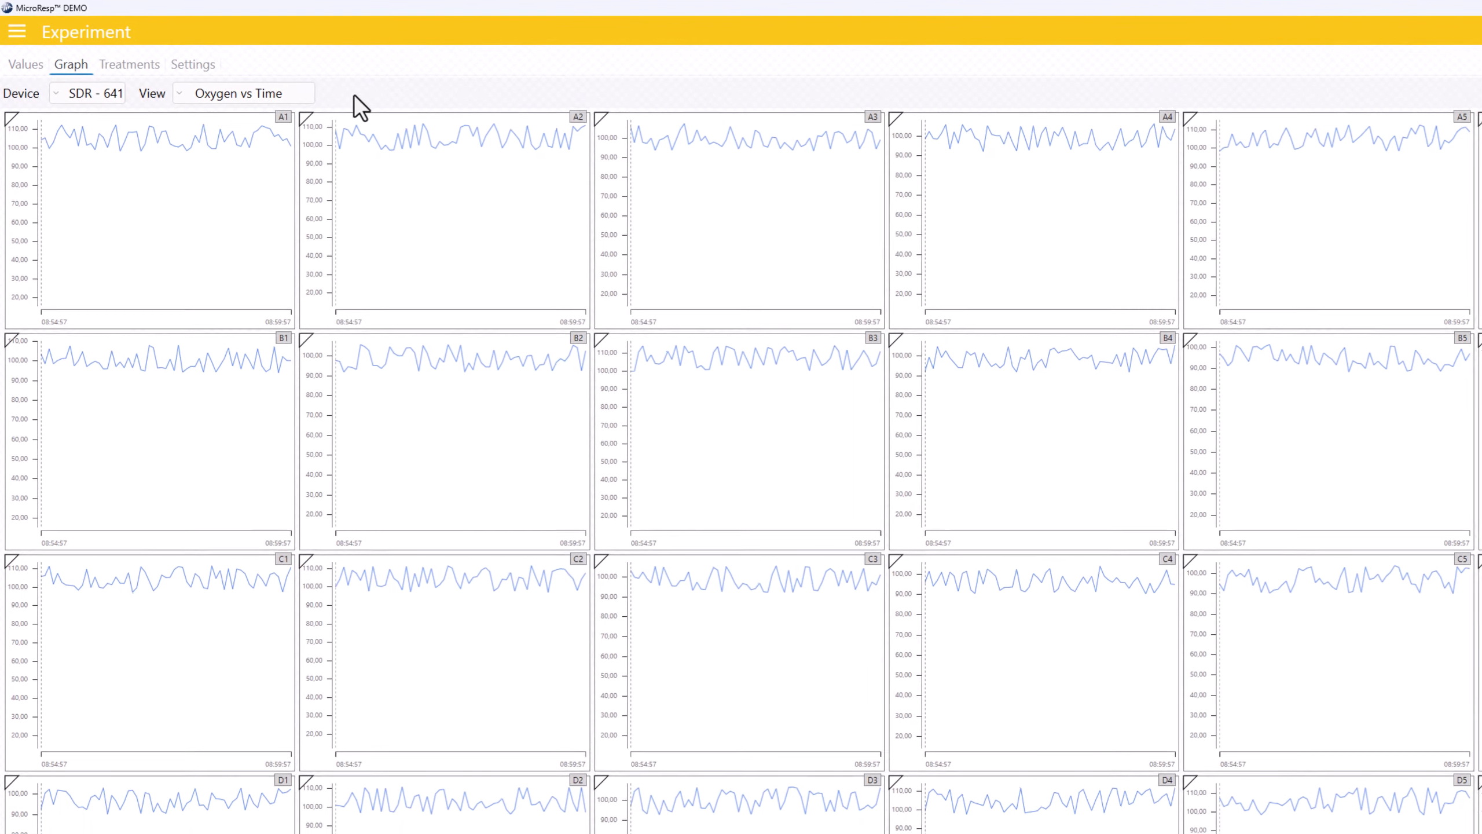
Enlarge well A1's oxygen graph, reveal its chart tools, and review its Y axis settings before closing it.
{"action": "left_click", "coordinate": [269, 161]}
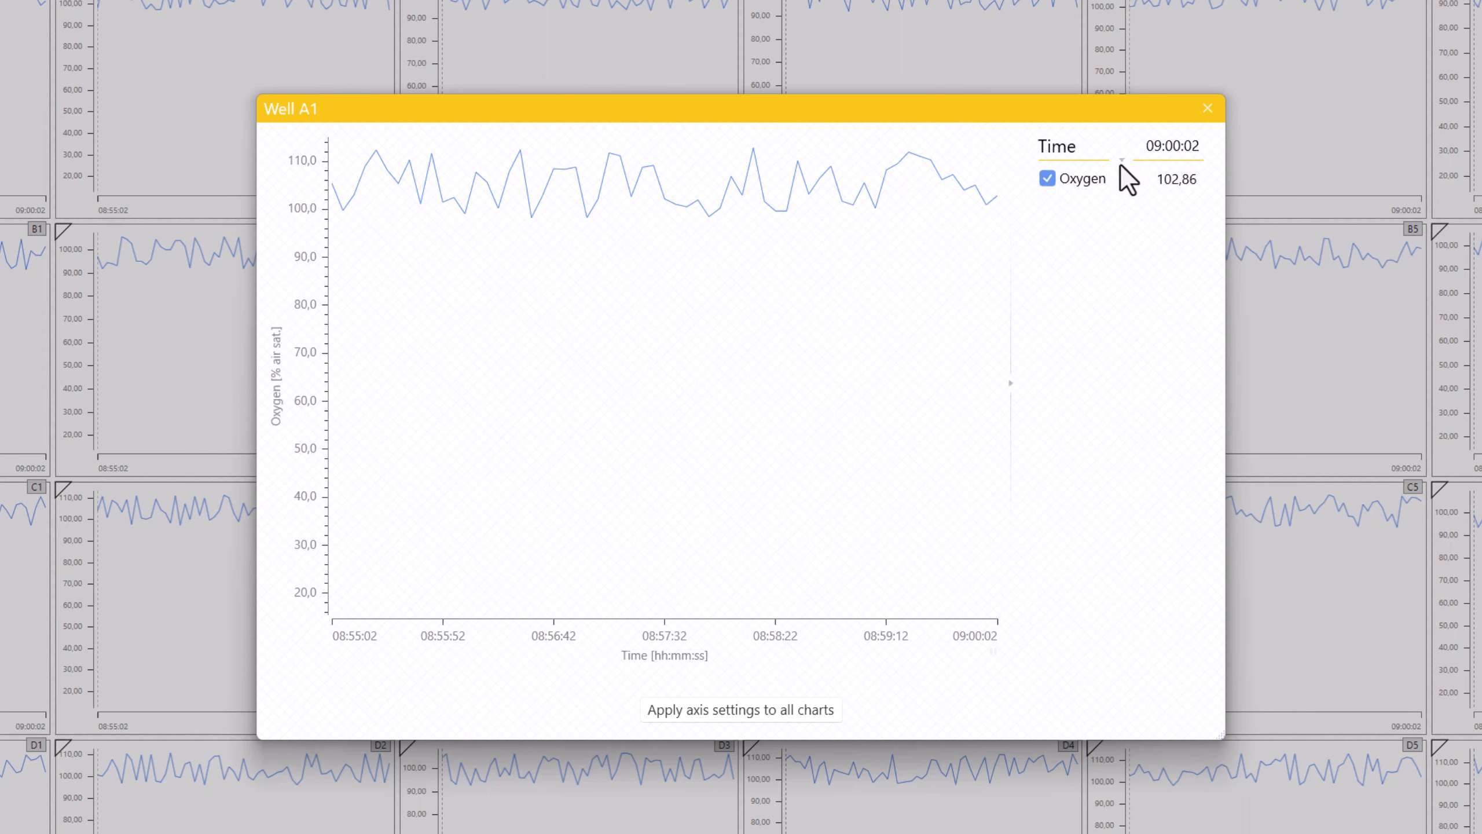
{"action": "left_click", "coordinate": [1123, 159]}
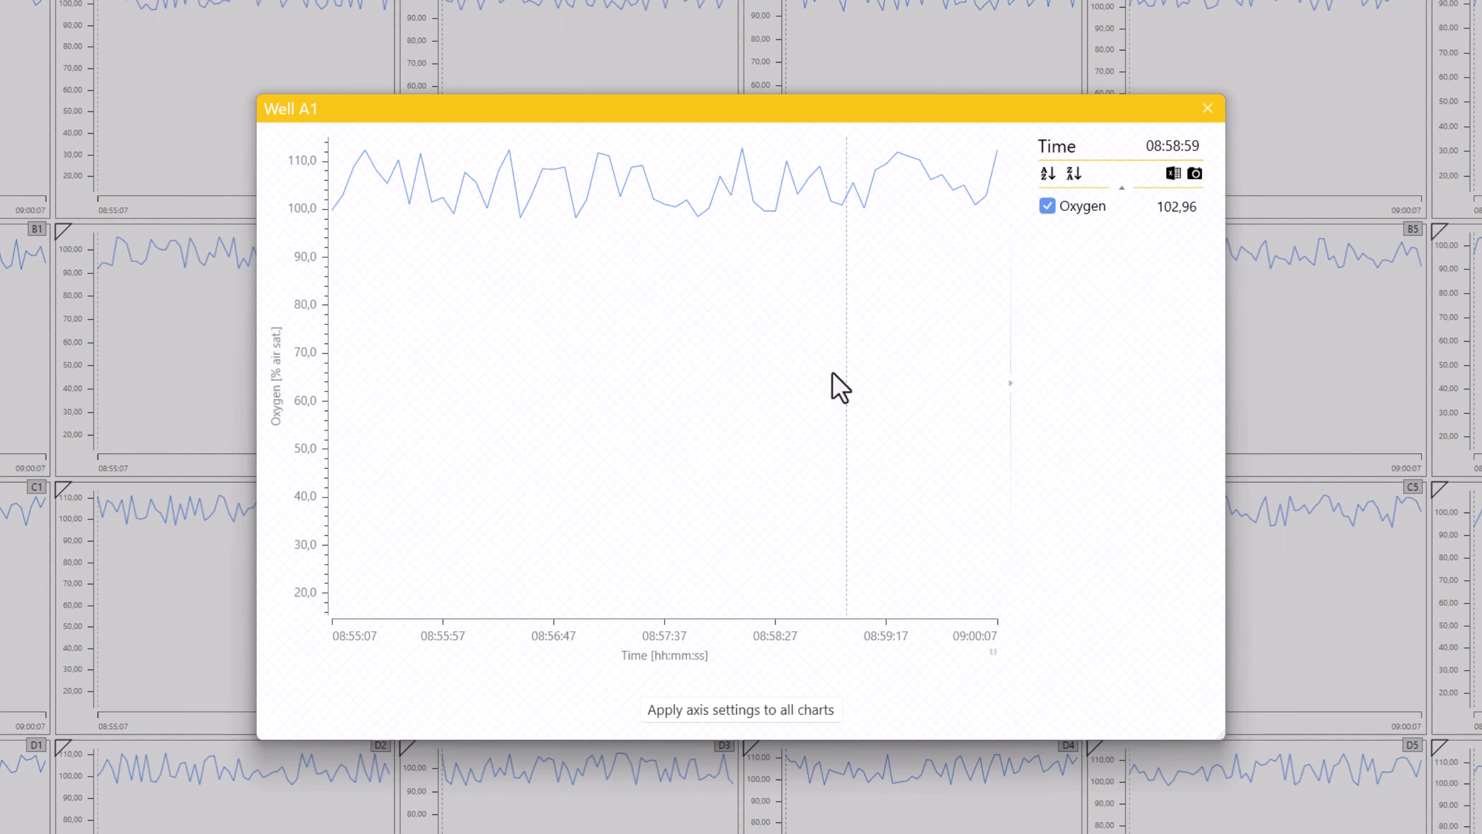
{"action": "left_click", "coordinate": [278, 389]}
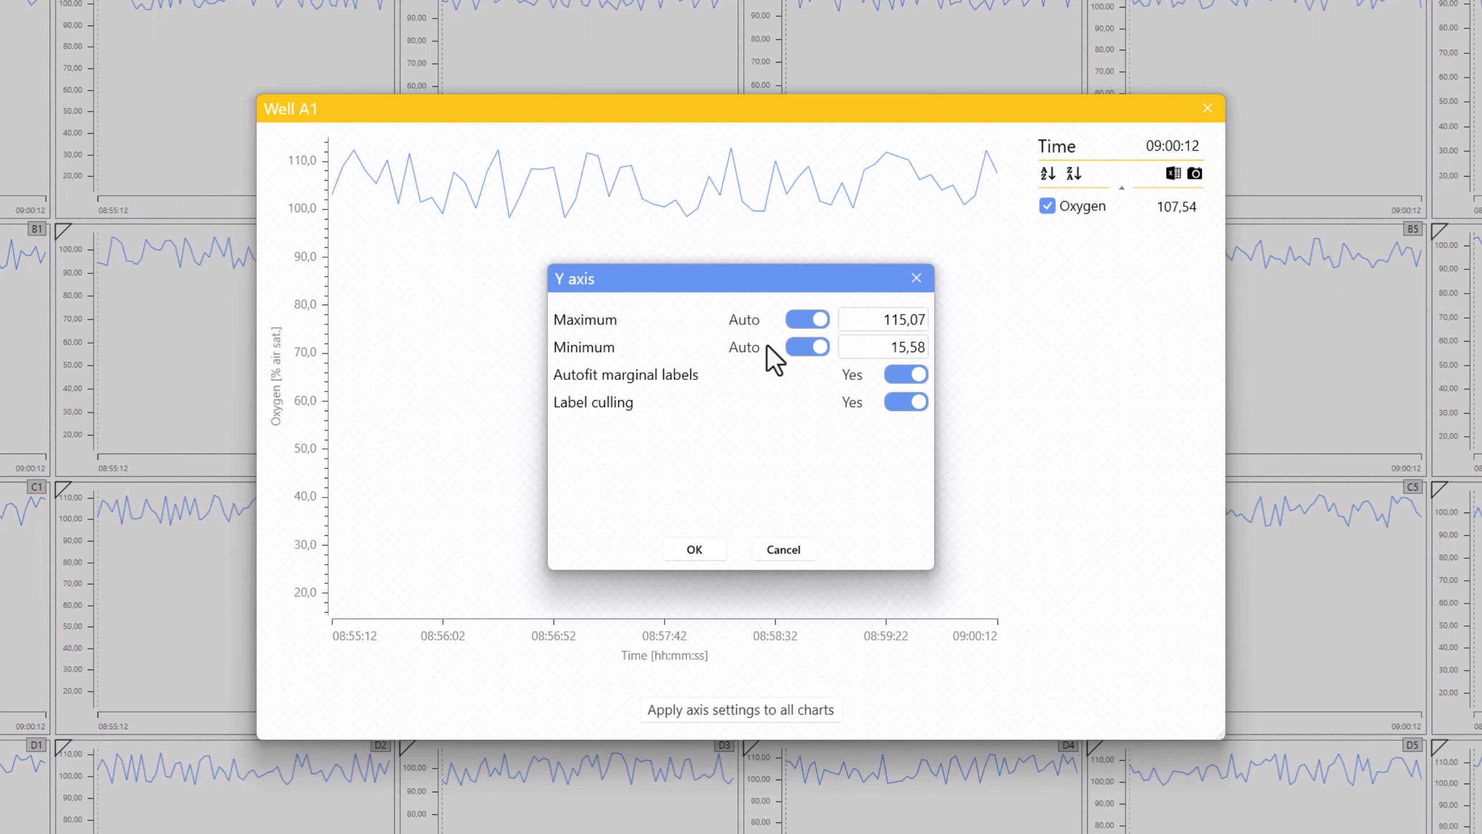
{"action": "left_click", "coordinate": [703, 554]}
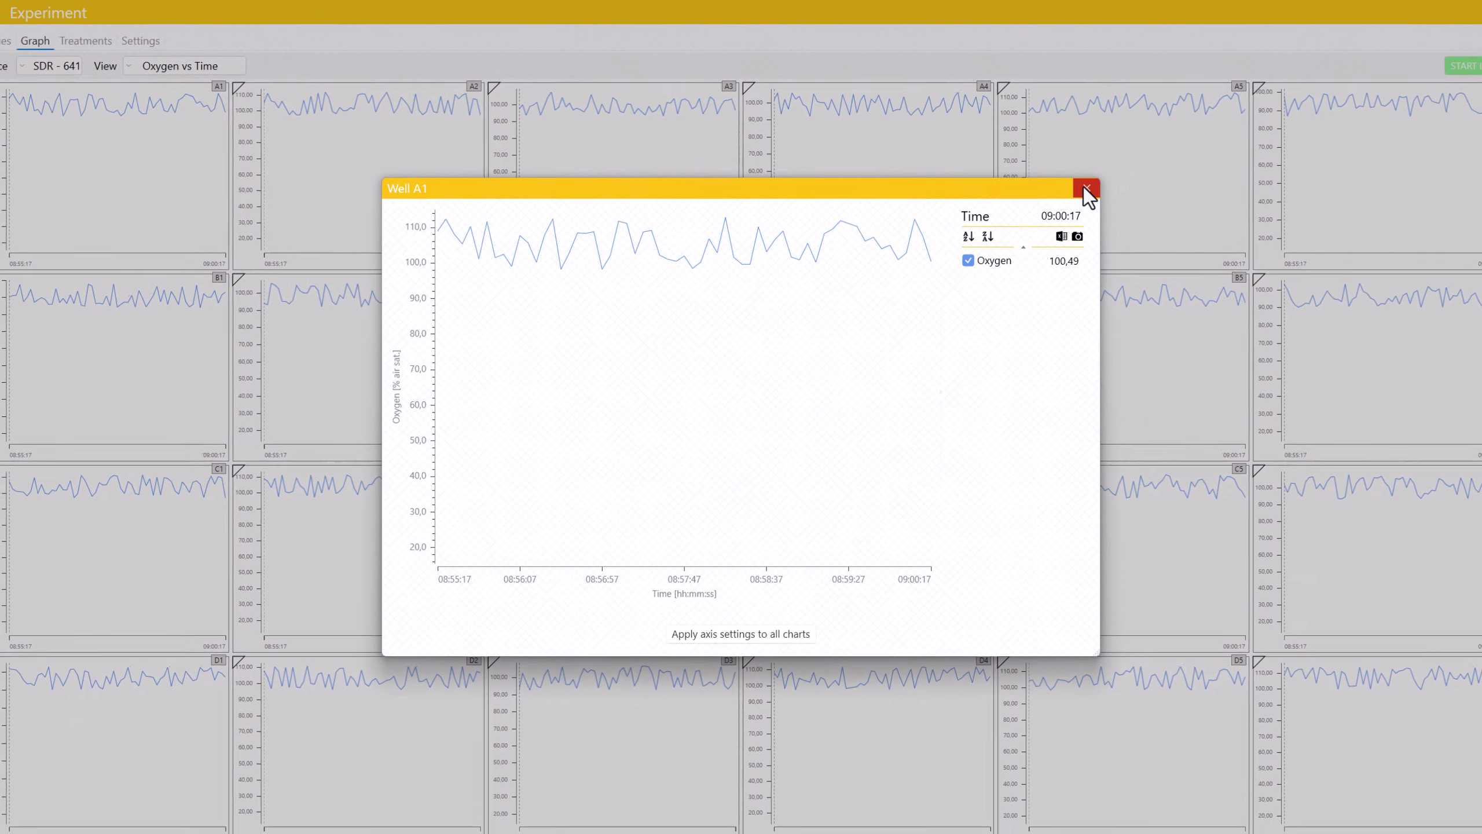
{"action": "left_click", "coordinate": [1085, 188]}
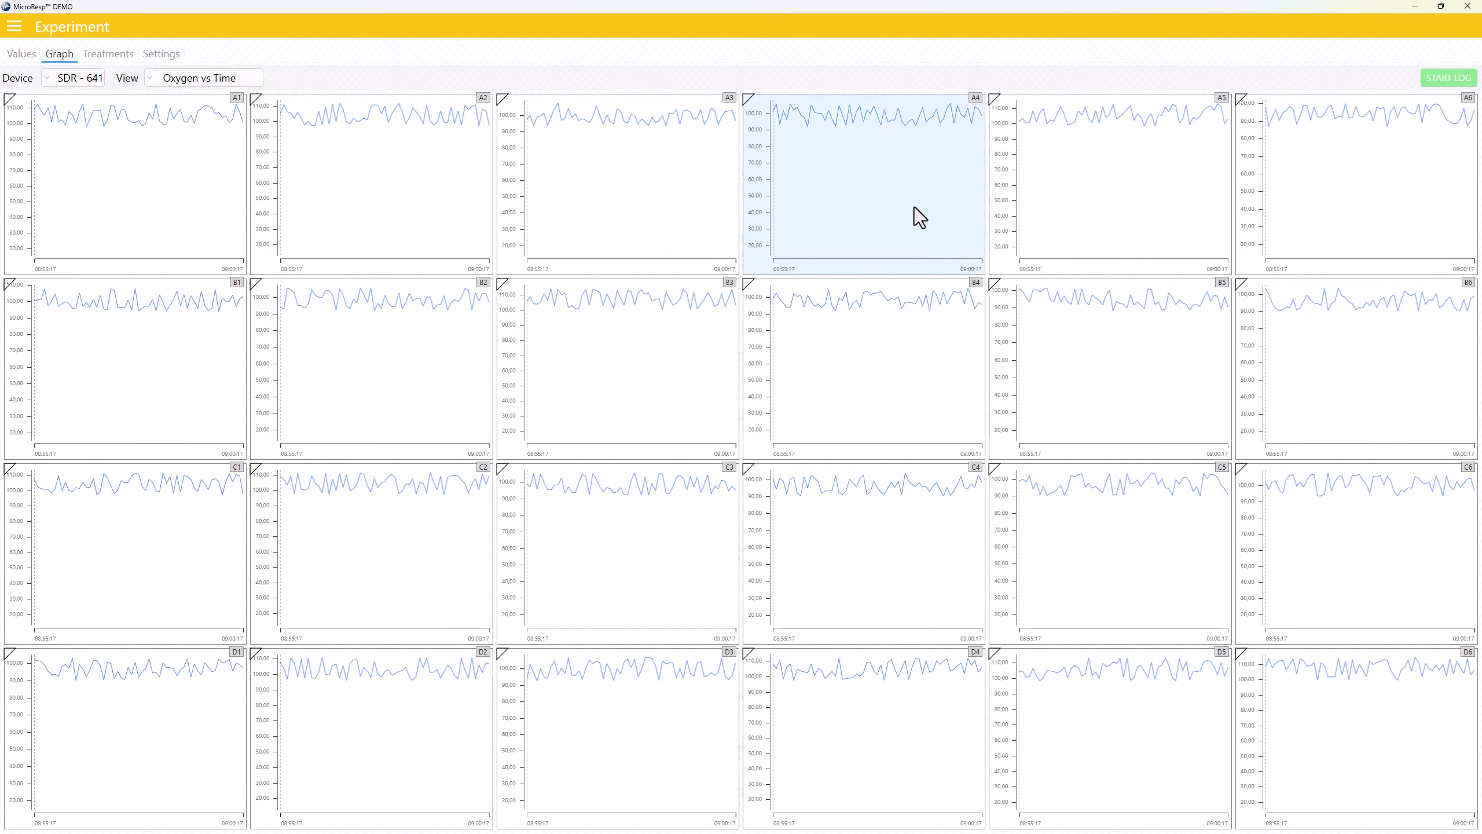
Switch the graph to Oxygen vs Time (all), and hide and show the curve of well D6.
{"action": "left_click", "coordinate": [208, 81]}
{"action": "left_click", "coordinate": [213, 139]}
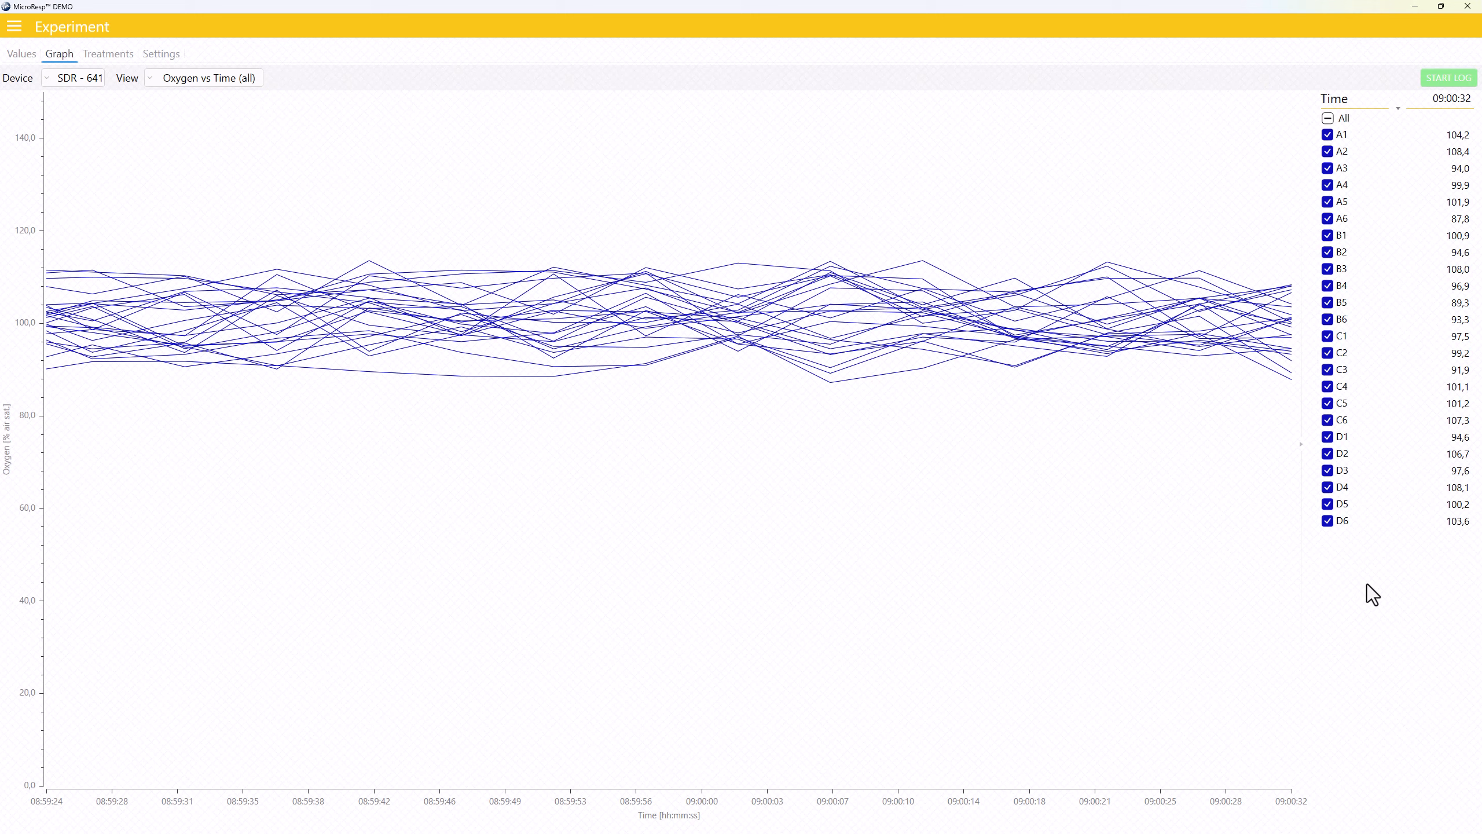
{"action": "left_click", "coordinate": [1328, 522]}
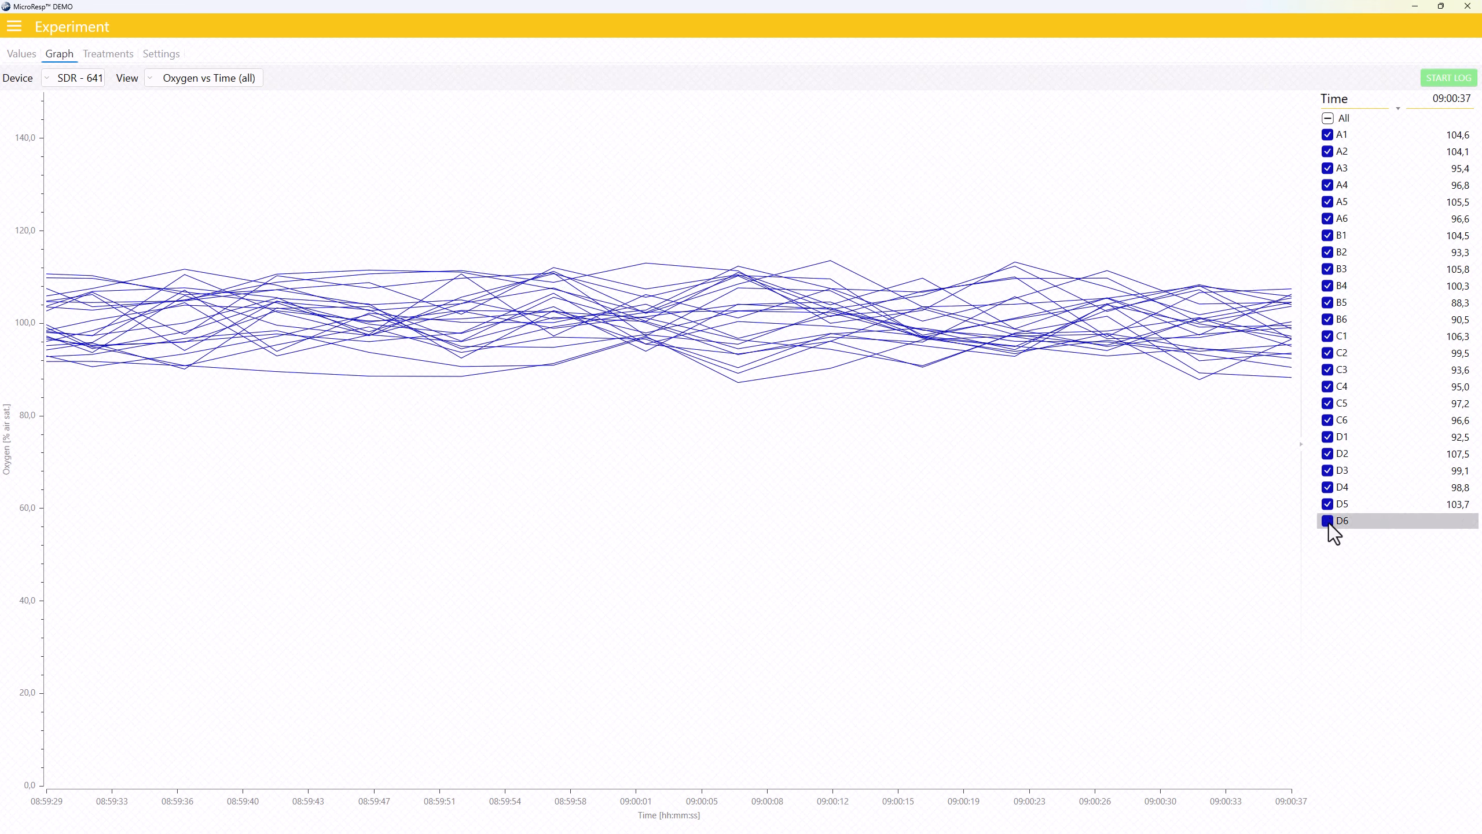
{"action": "left_click", "coordinate": [1328, 522]}
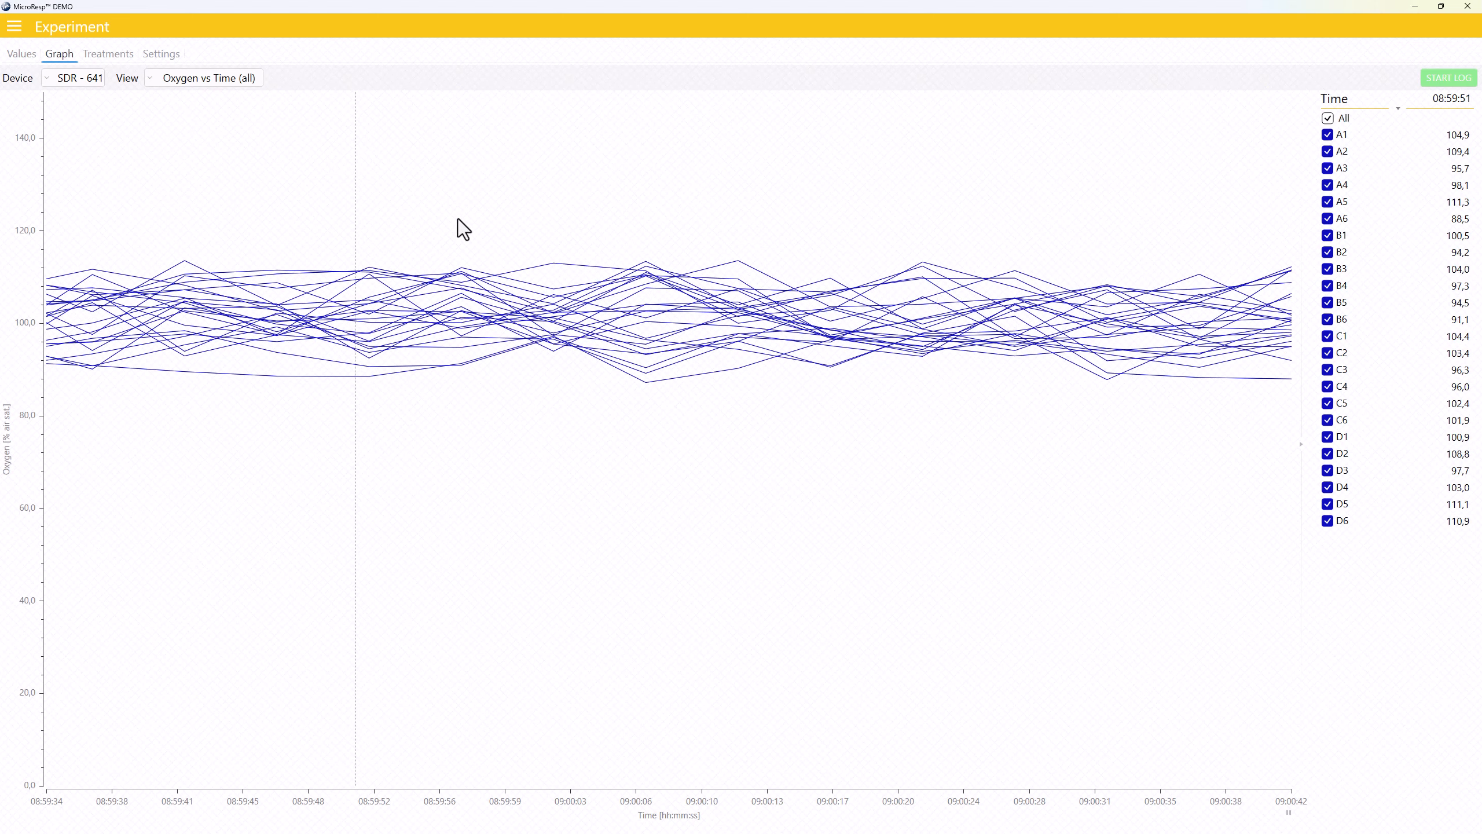
Open the treatments overview and check which treatments can be assigned to well A2.
{"action": "left_click", "coordinate": [114, 55]}
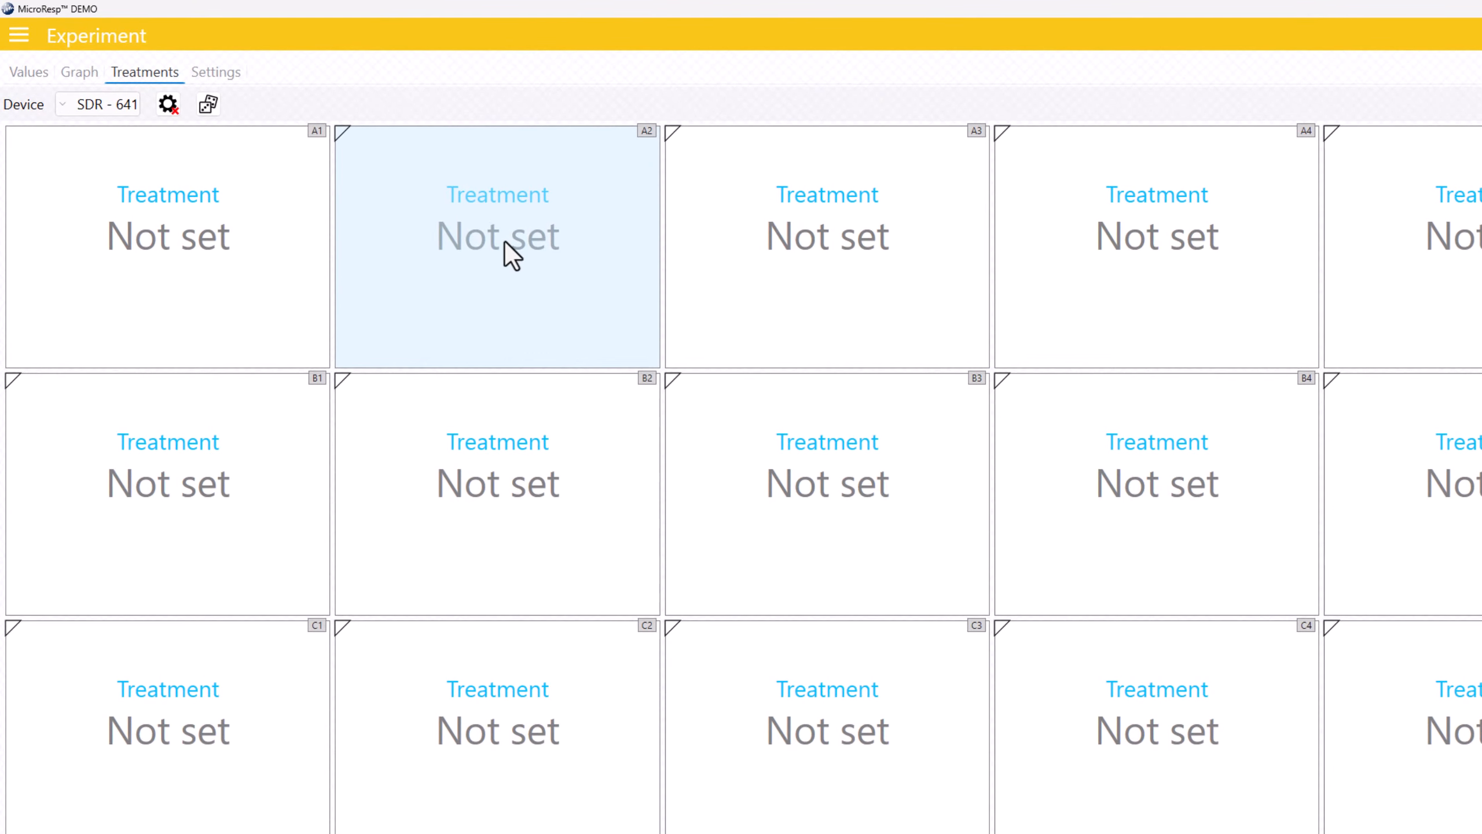
{"action": "left_click", "coordinate": [504, 242]}
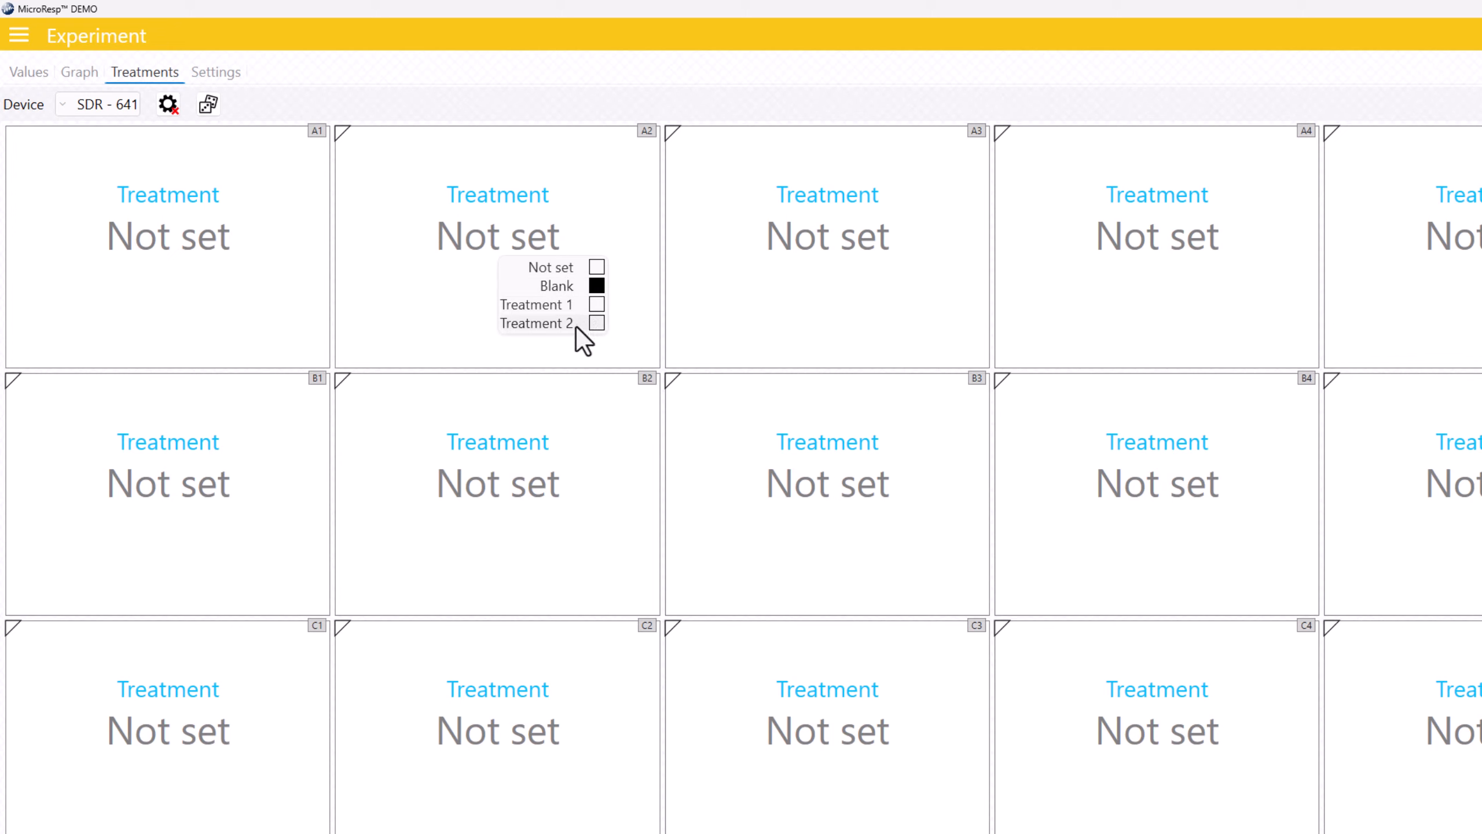
{"action": "left_click", "coordinate": [440, 305]}
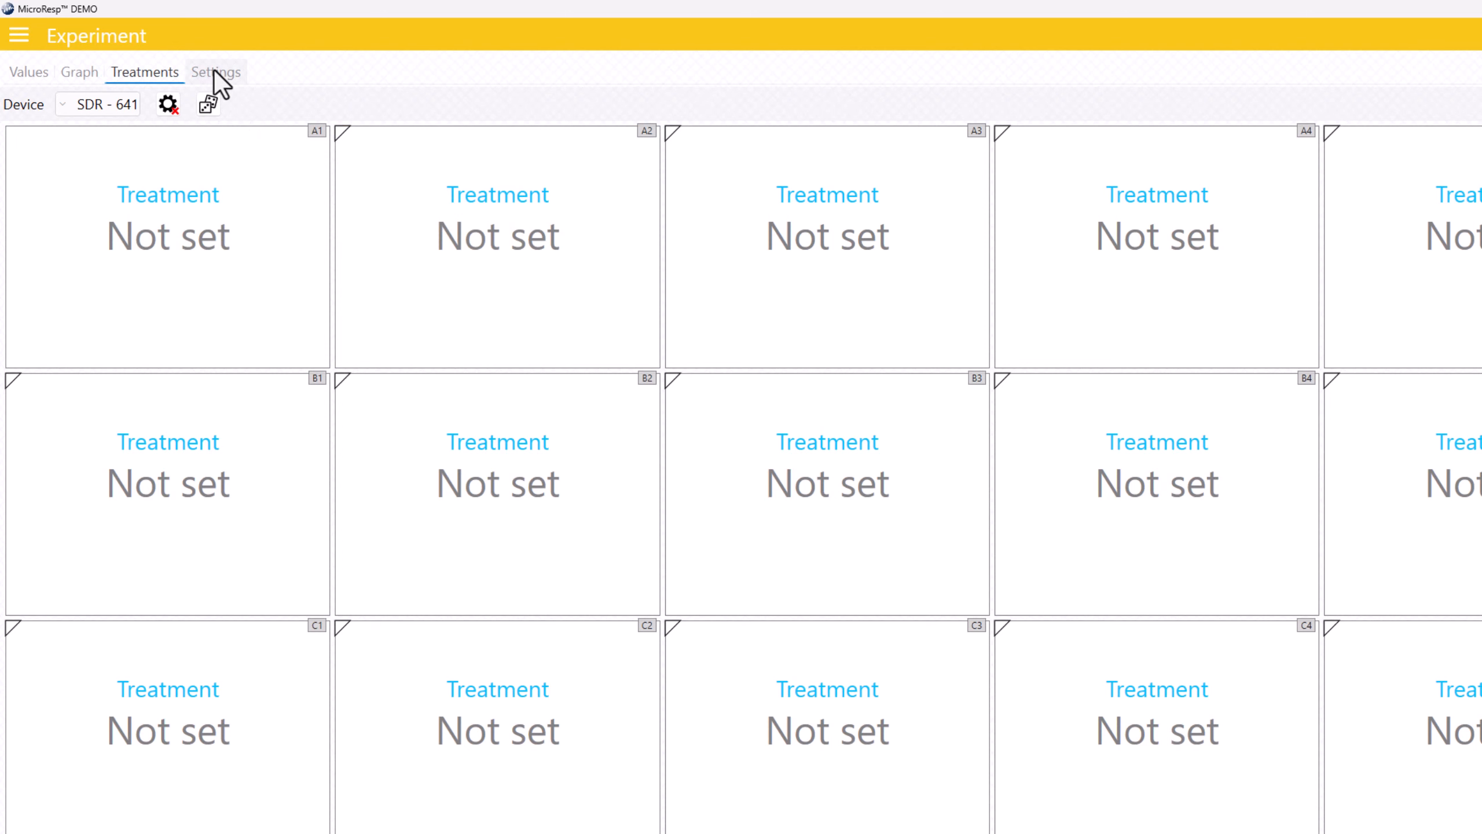
In the experiment settings, rename Treatment 1 as Treatment 44.
{"action": "left_click", "coordinate": [214, 70]}
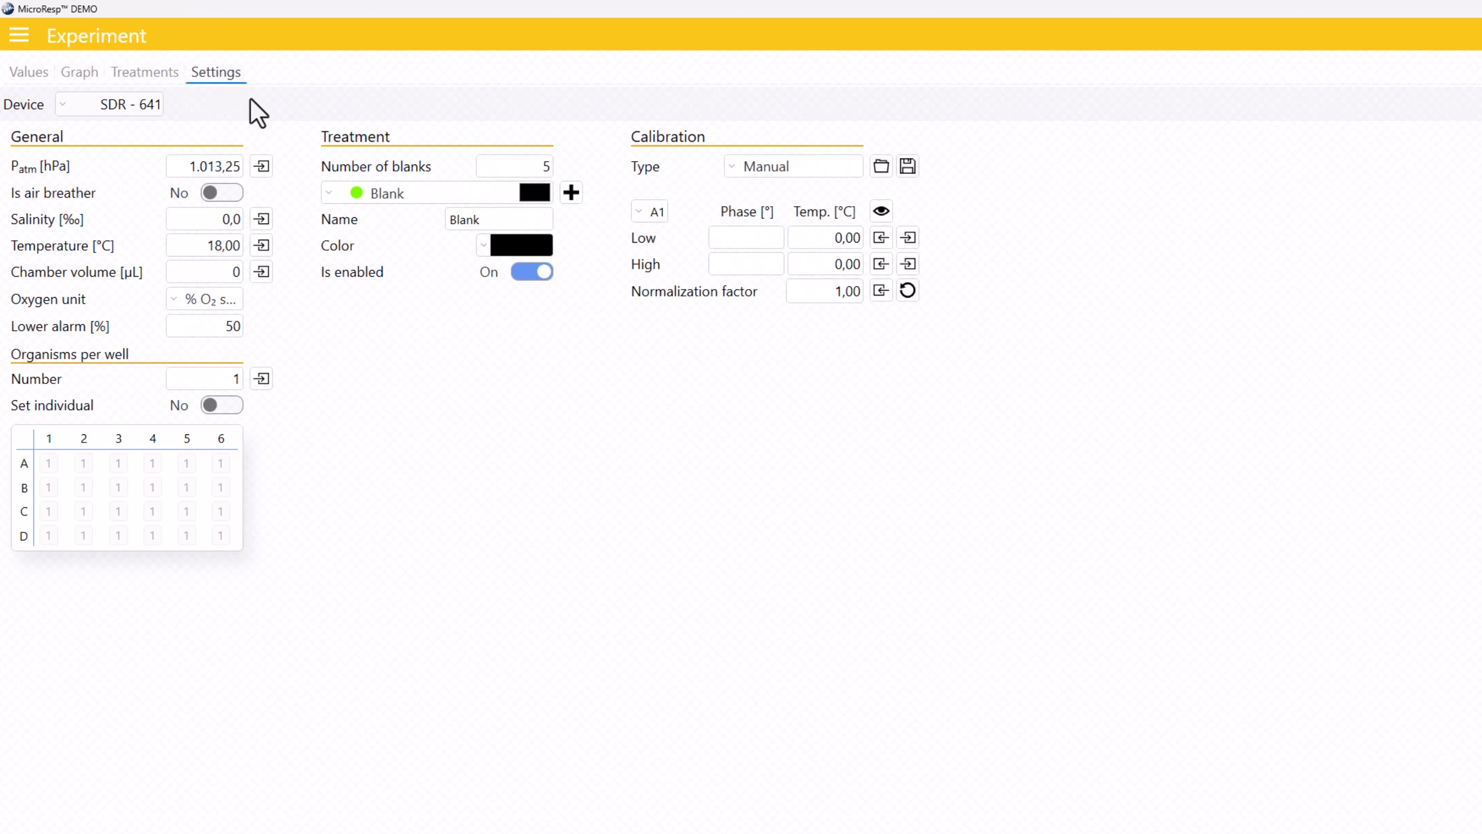
{"action": "left_click", "coordinate": [415, 192]}
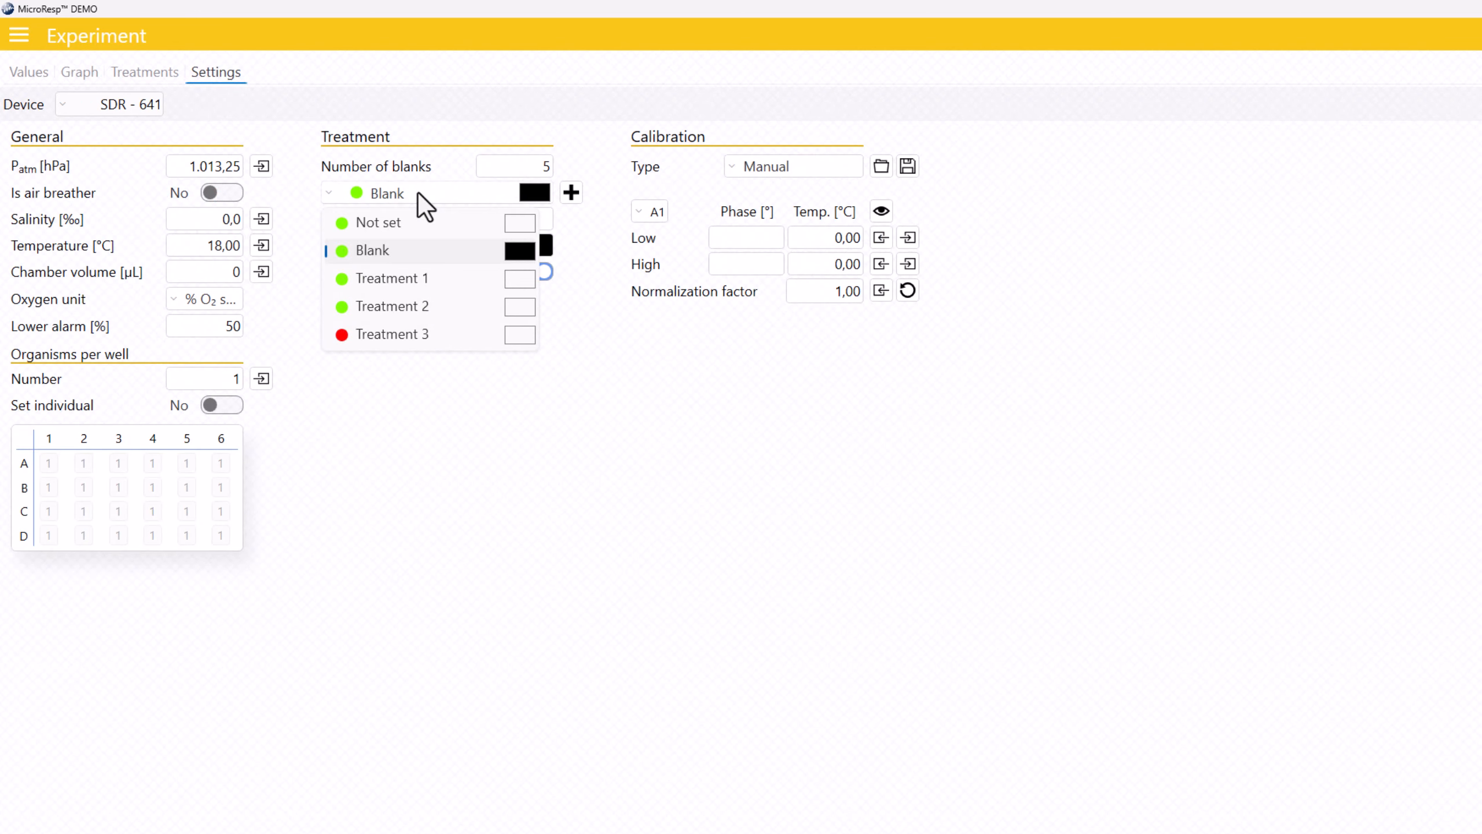
{"action": "left_click", "coordinate": [432, 279]}
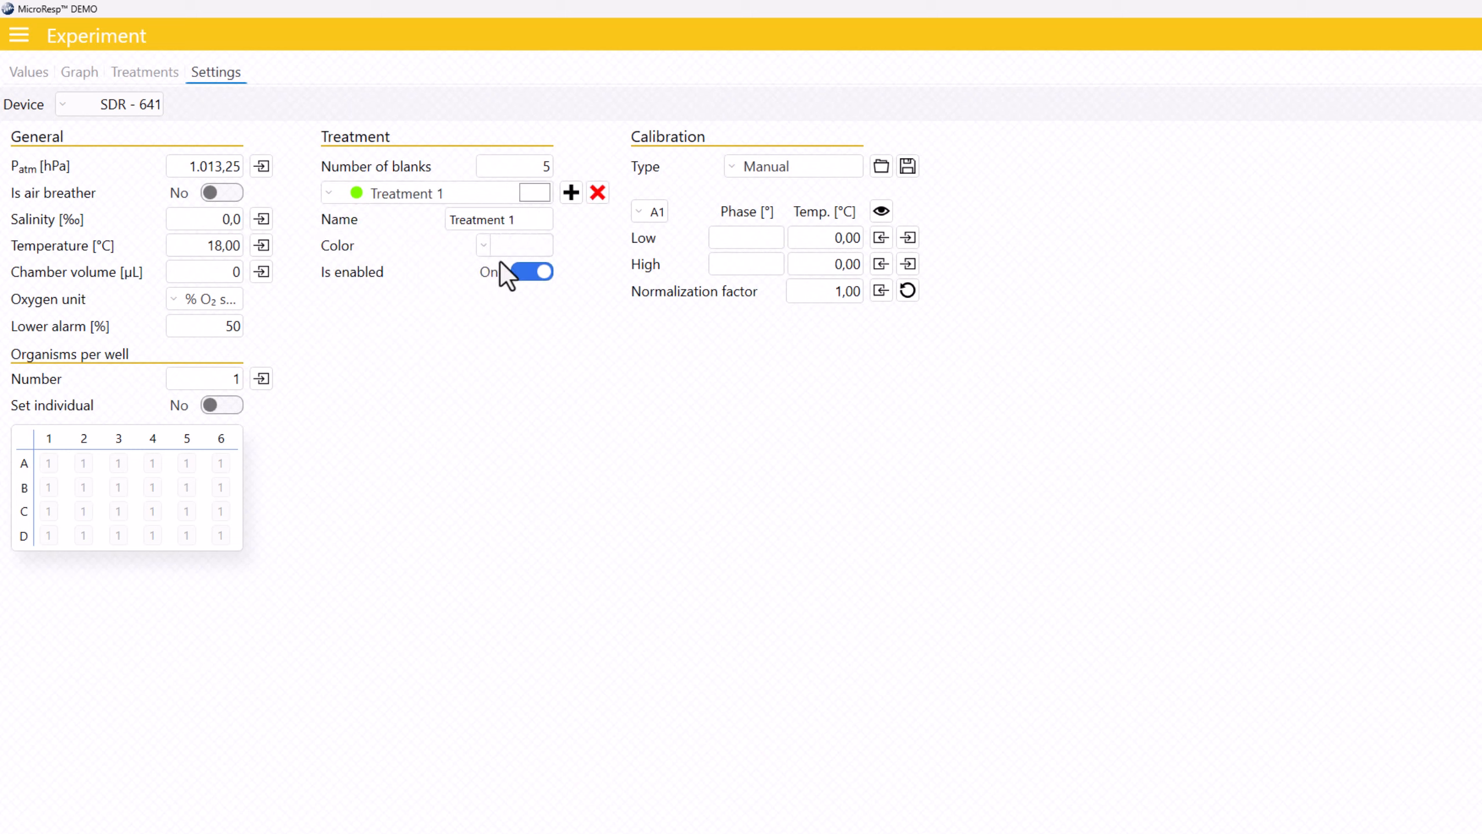
{"action": "left_click", "coordinate": [511, 220]}
{"action": "key", "text": "BackSpace"}
{"action": "type", "text": "44"}
{"action": "left_click", "coordinate": [494, 364]}
Give Treatment 44 a light blue color and disable it.
{"action": "left_click", "coordinate": [519, 250]}
{"action": "left_click", "coordinate": [557, 401]}
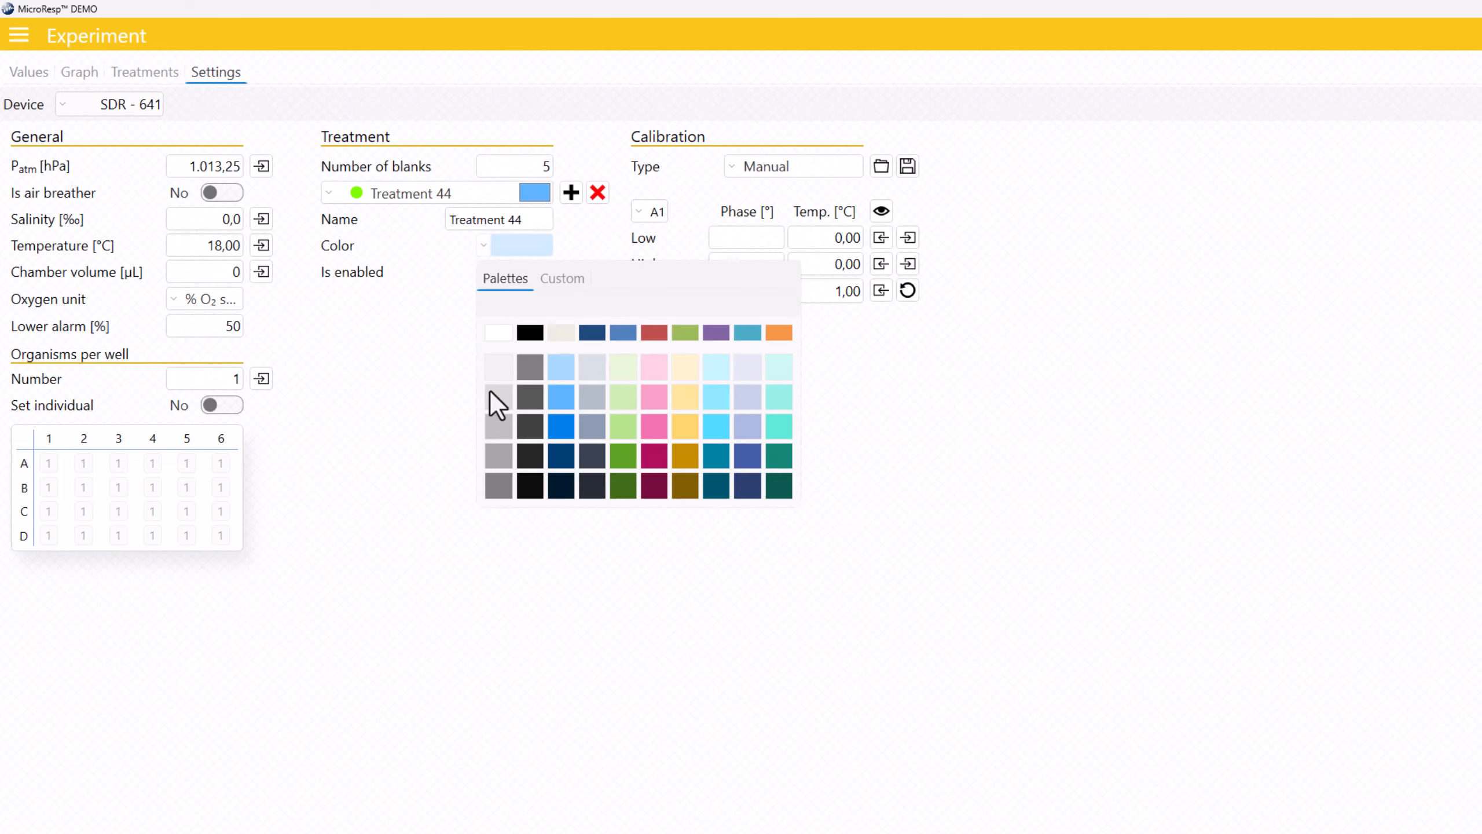
{"action": "left_click", "coordinate": [412, 385]}
{"action": "left_click", "coordinate": [531, 275]}
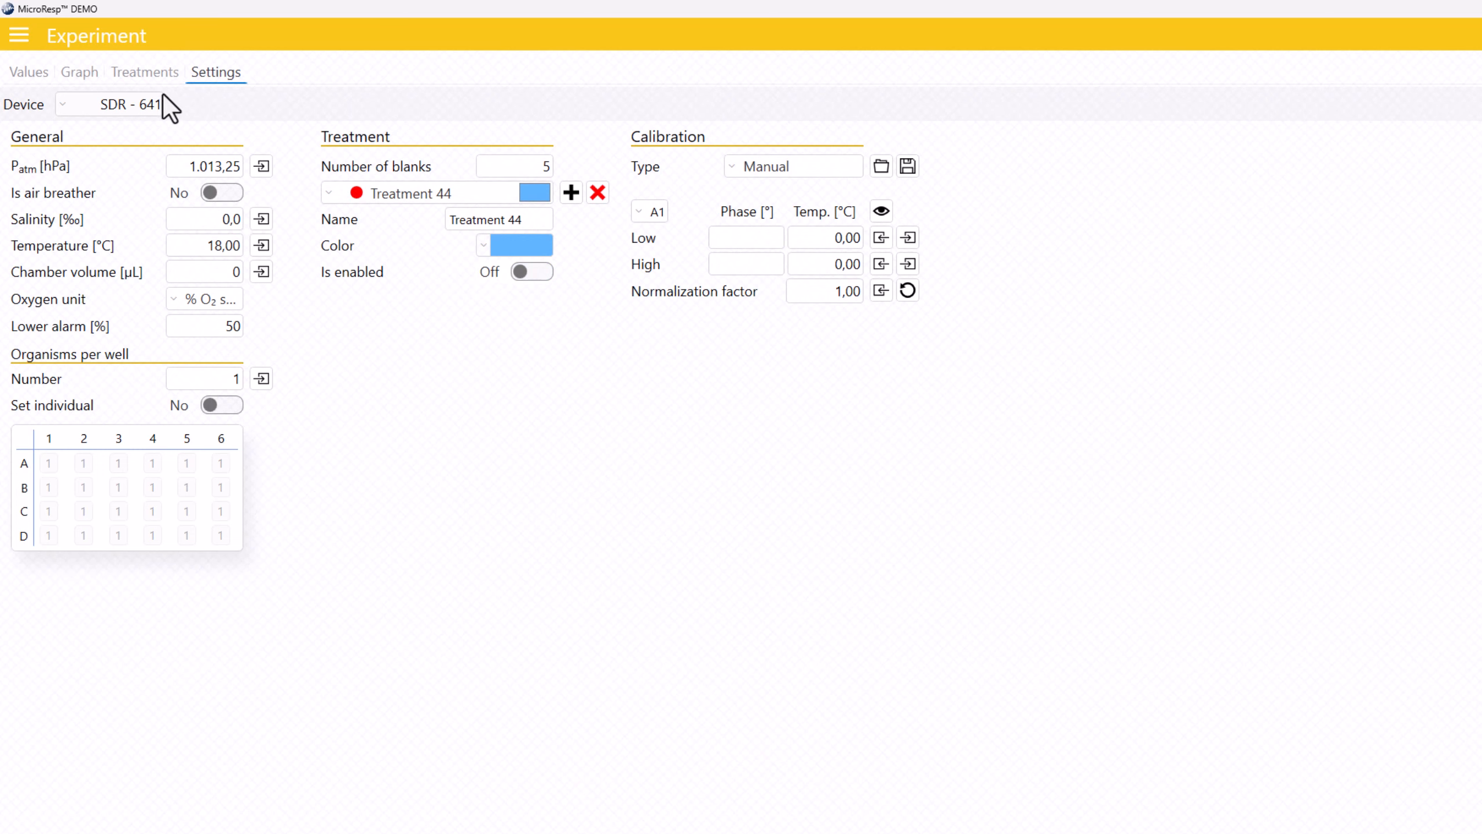
Check the treatment choices for well A2 with Treatment 44 disabled, and return to the experiment settings.
{"action": "left_click", "coordinate": [145, 71]}
{"action": "left_click", "coordinate": [496, 238]}
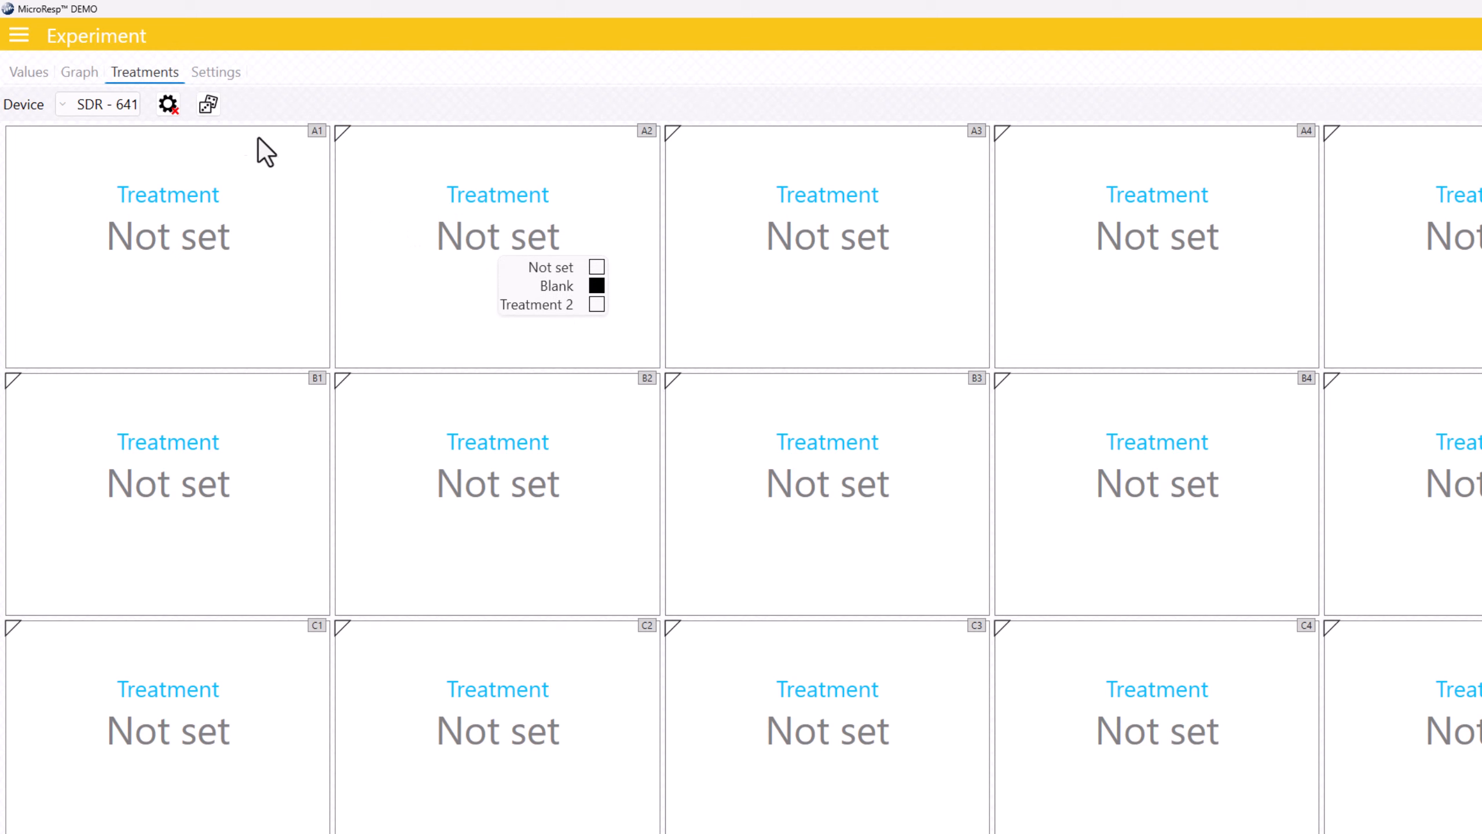
{"action": "left_click", "coordinate": [218, 73]}
{"action": "left_click", "coordinate": [218, 73]}
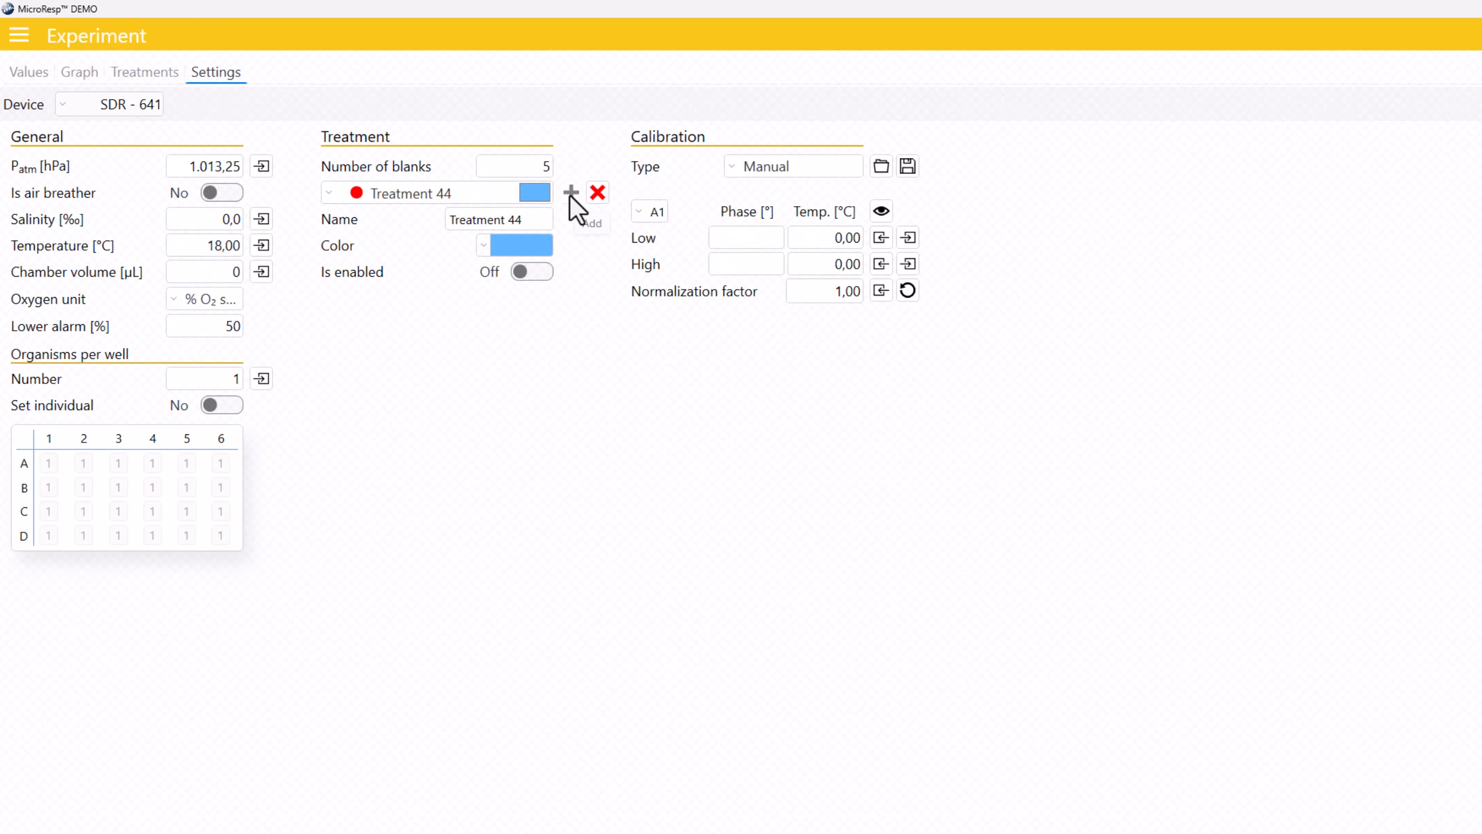
Review the list of defined treatments in the experiment settings and select the Blank treatment.
{"action": "left_click", "coordinate": [494, 200]}
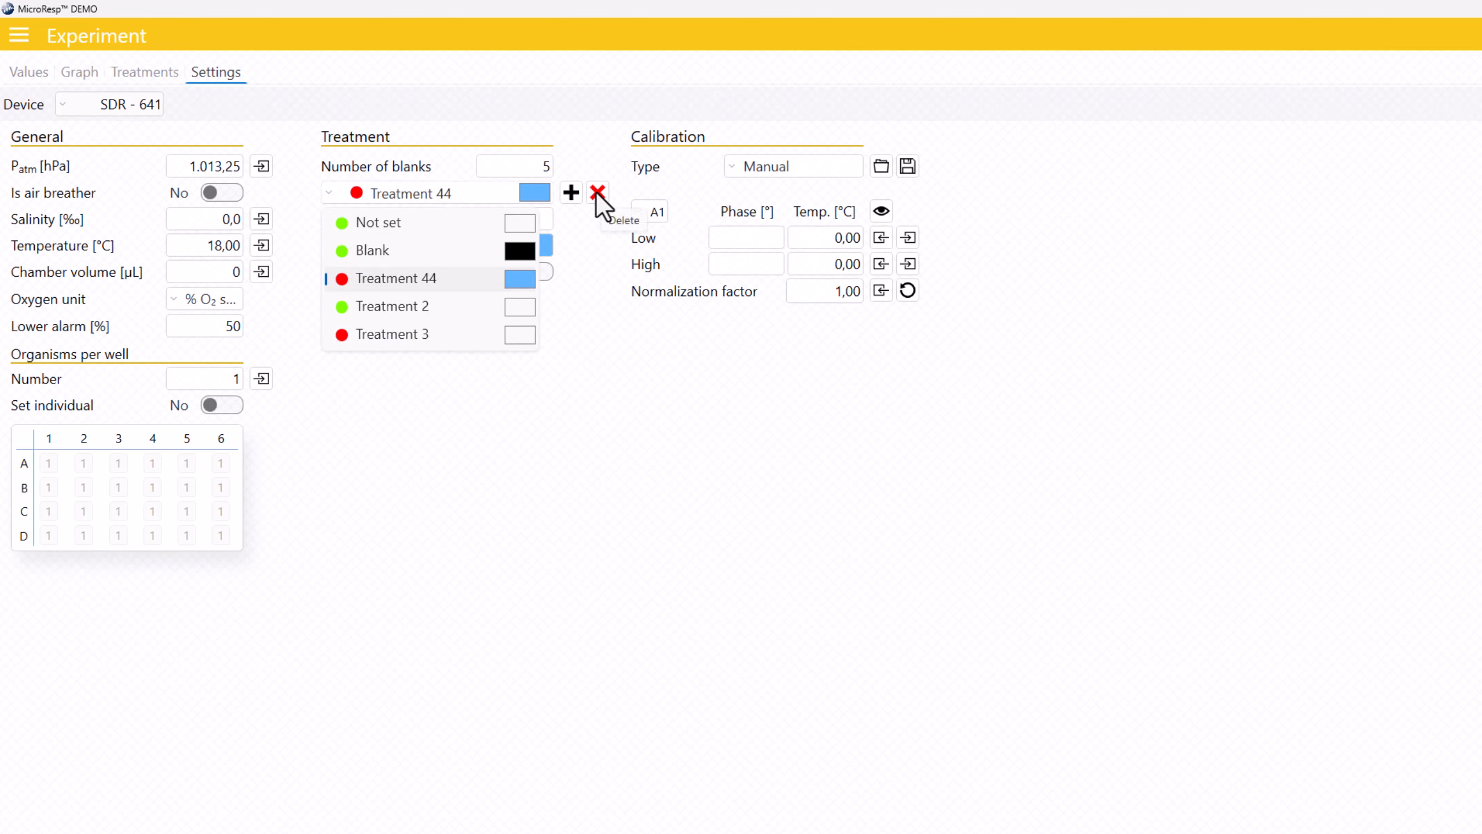
{"action": "left_click", "coordinate": [585, 316]}
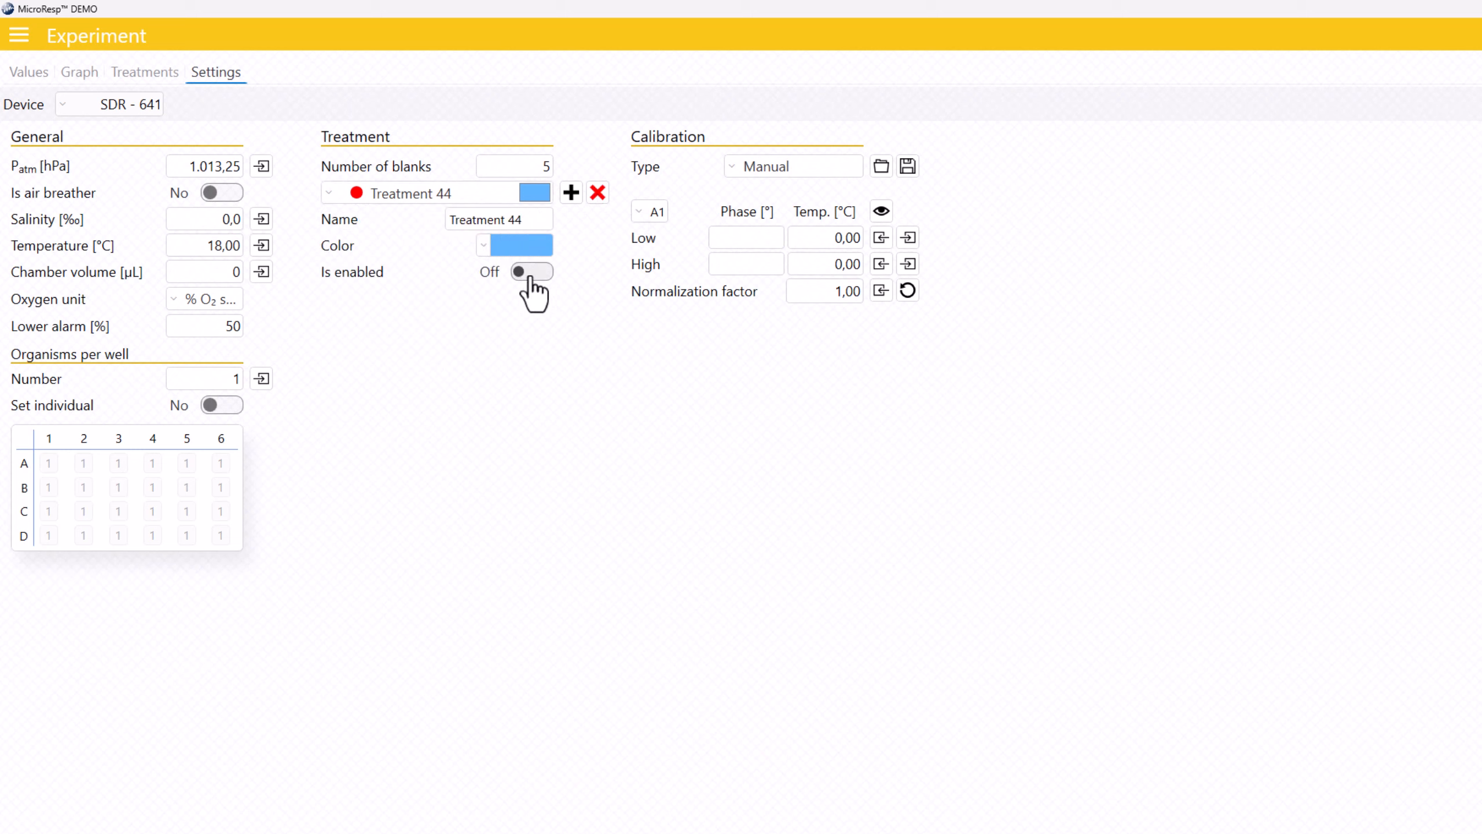
{"action": "left_click", "coordinate": [459, 198]}
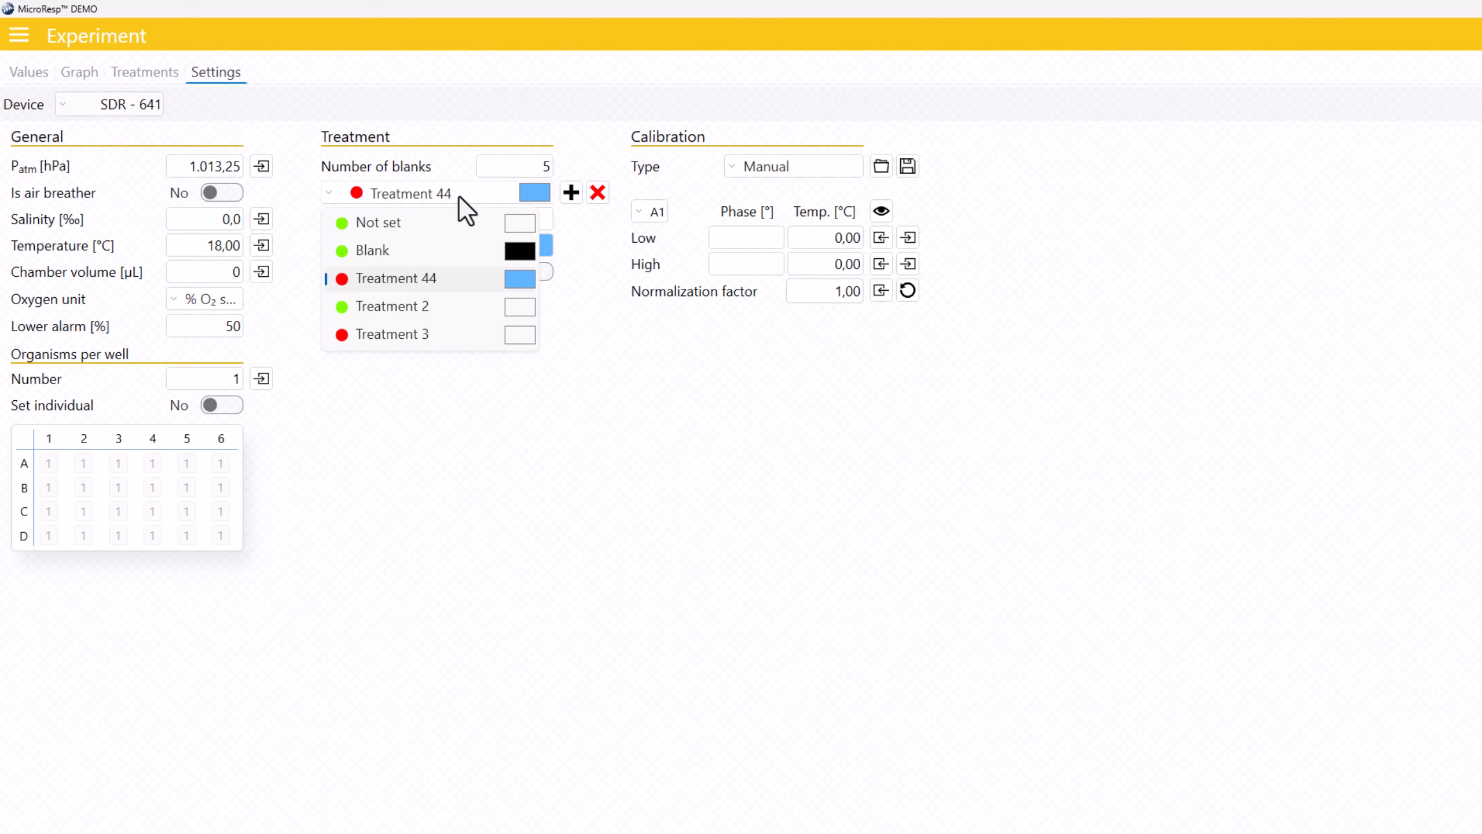
{"action": "left_click", "coordinate": [405, 253]}
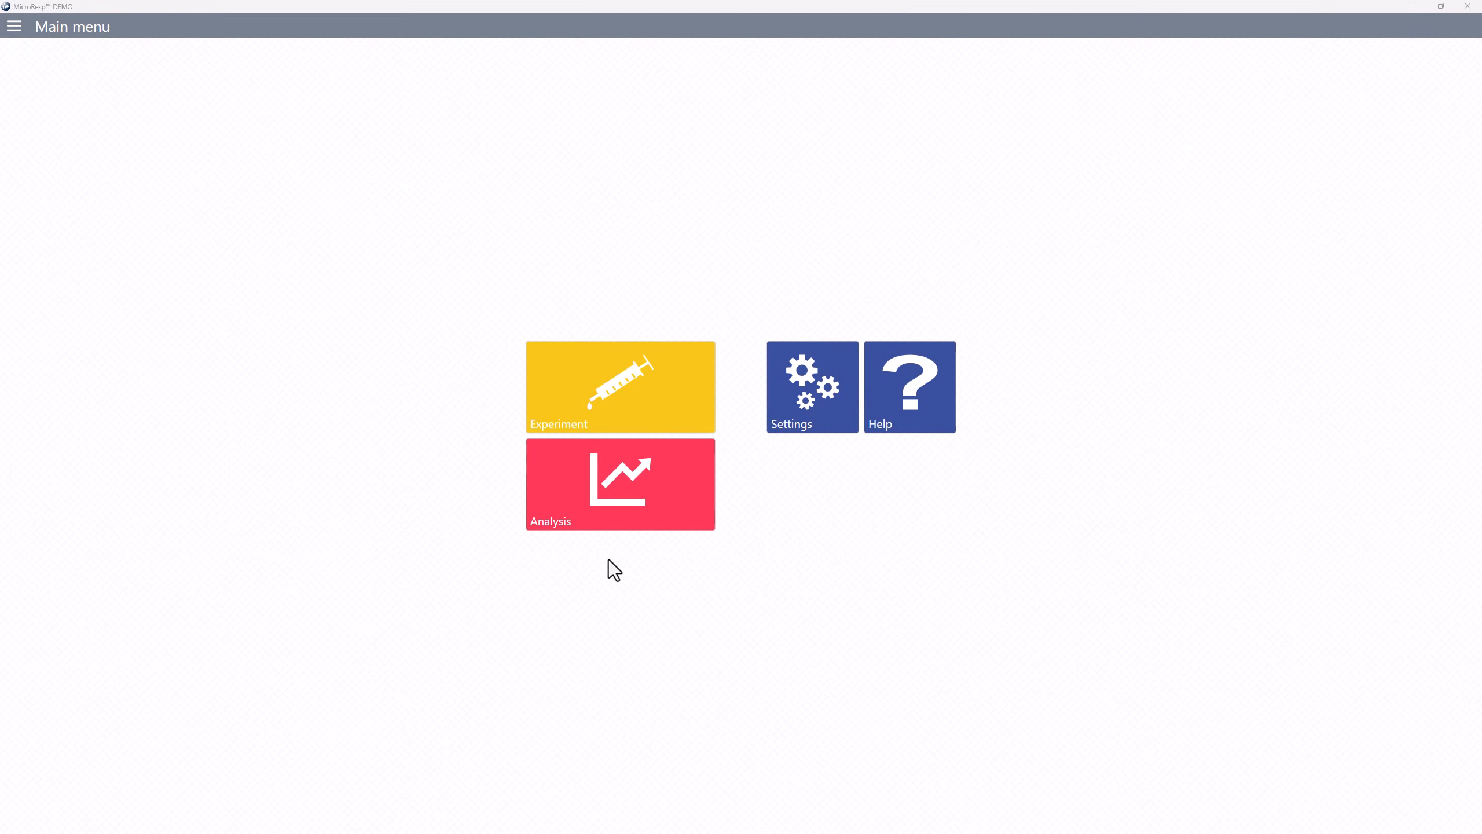
Open the analysis section showing the MO₂ values of the wells.
{"action": "left_click", "coordinate": [621, 499]}
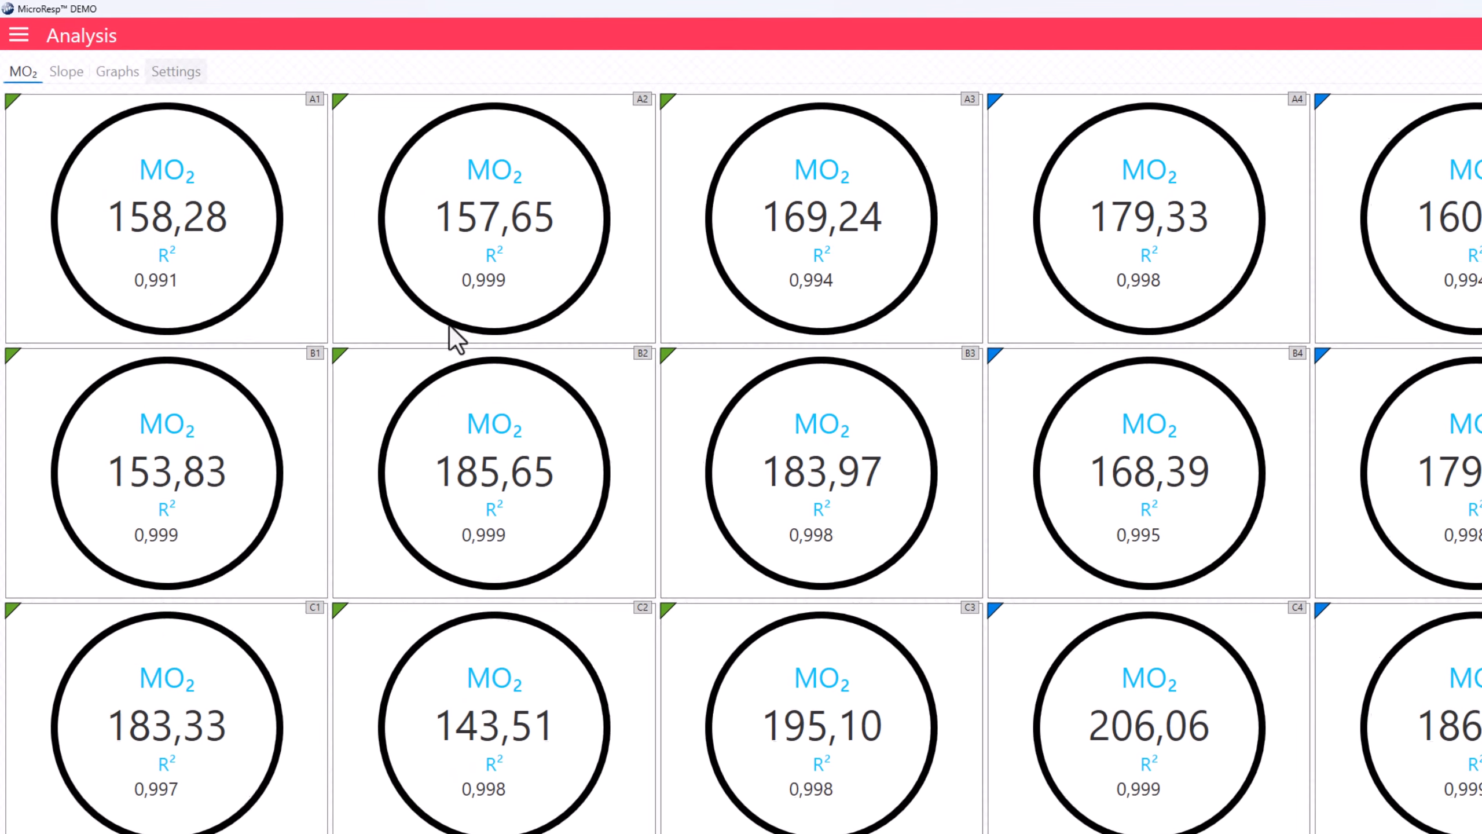
Open the analysis settings and turn on the subtraction of blanks.
{"action": "left_click", "coordinate": [133, 54]}
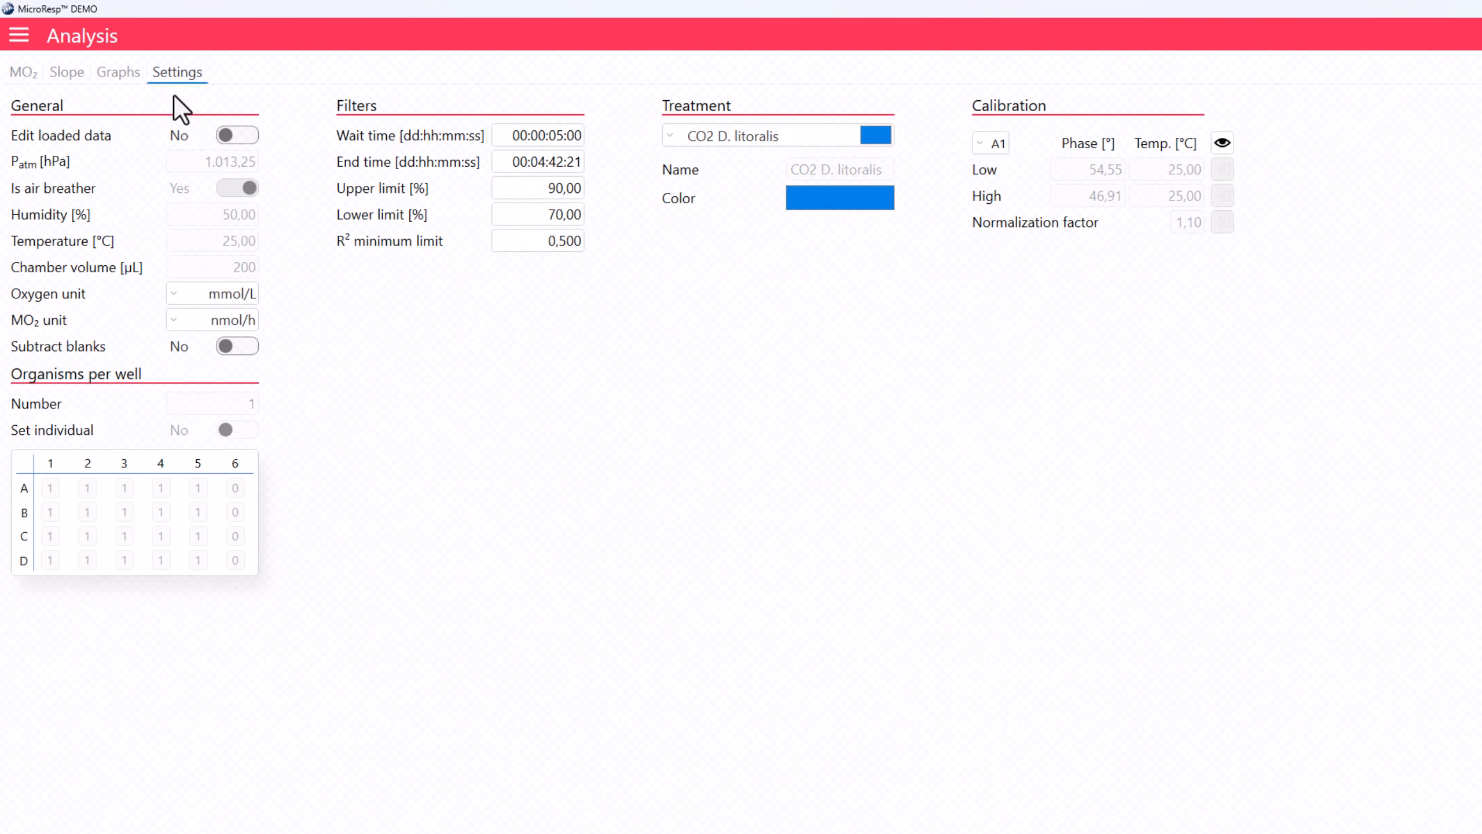
{"action": "left_click", "coordinate": [237, 346]}
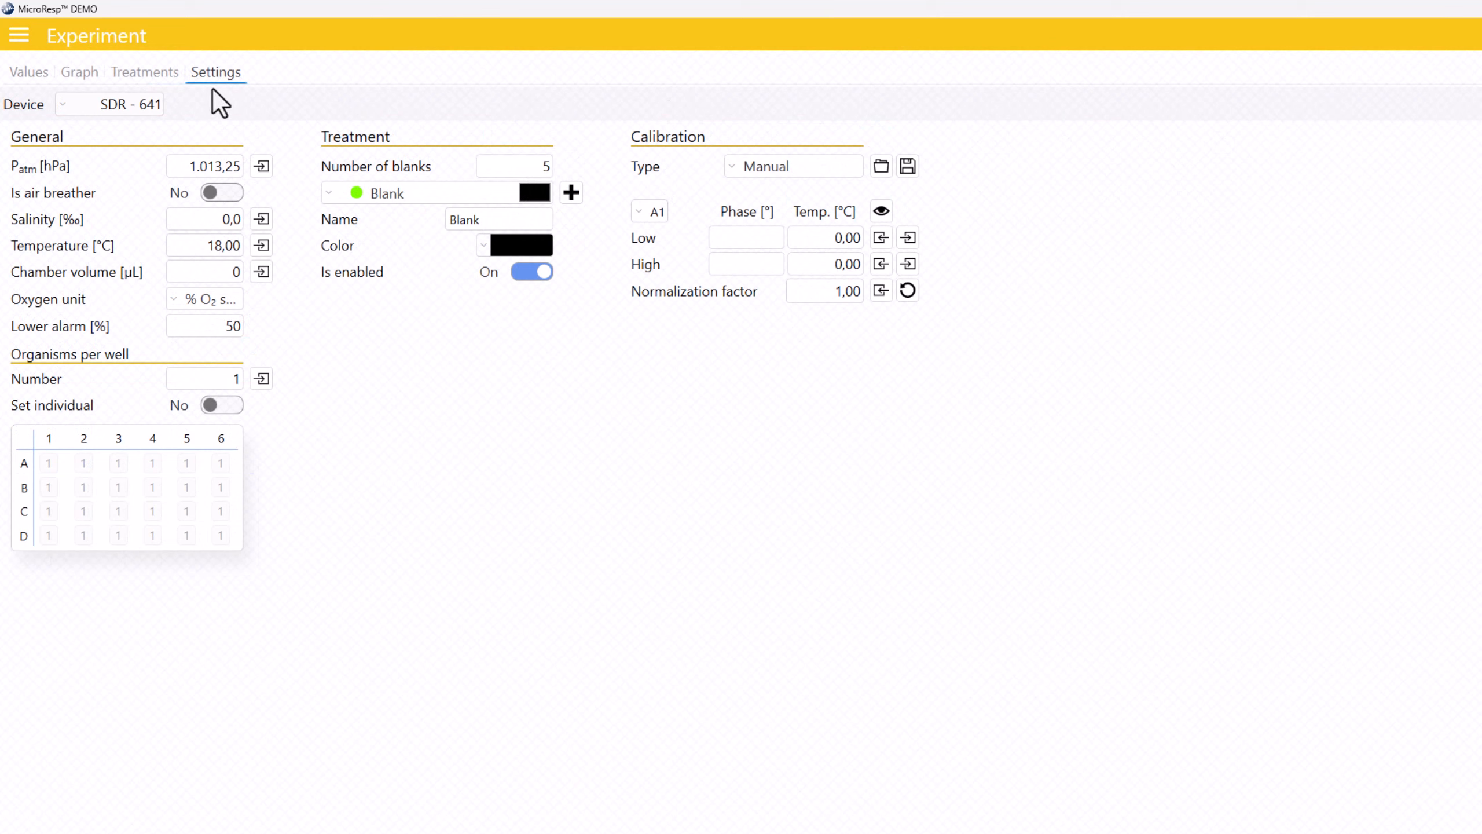
Randomize the experiment treatments across all wells of device SDR - 641, and clear the assigned treatments again.
{"action": "left_click", "coordinate": [146, 74]}
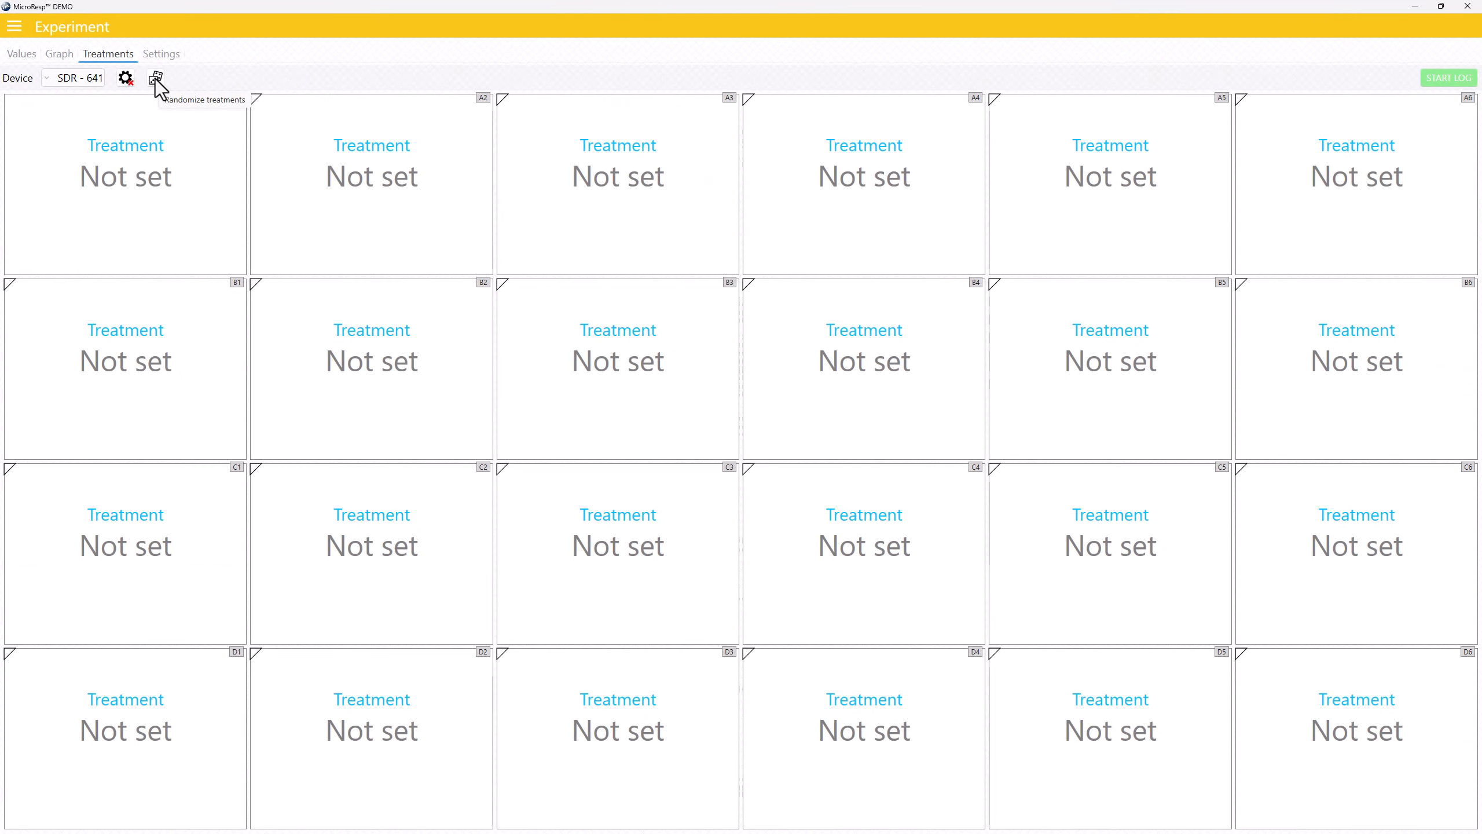
{"action": "left_click", "coordinate": [156, 79]}
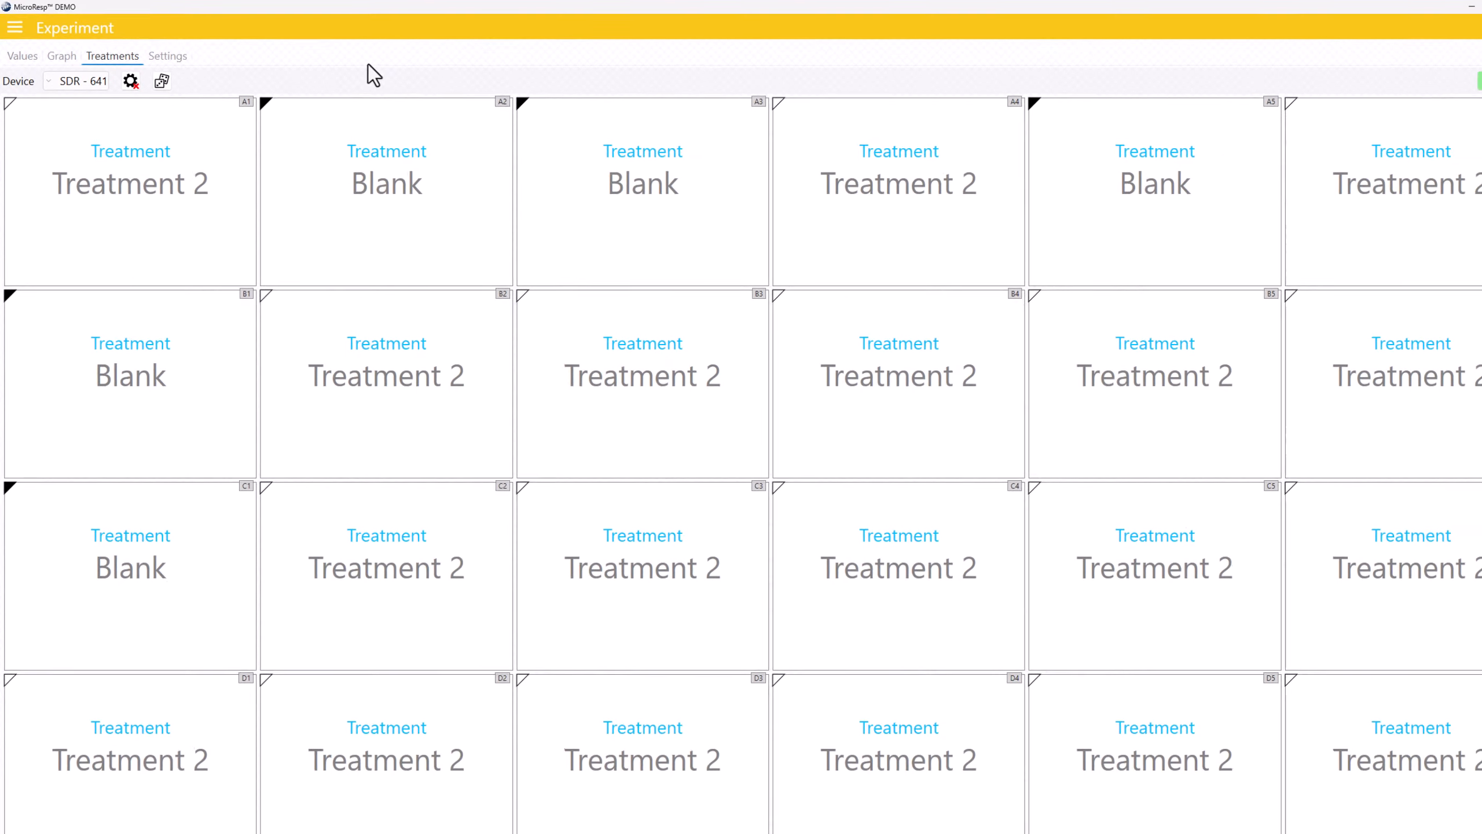
{"action": "left_click", "coordinate": [126, 77]}
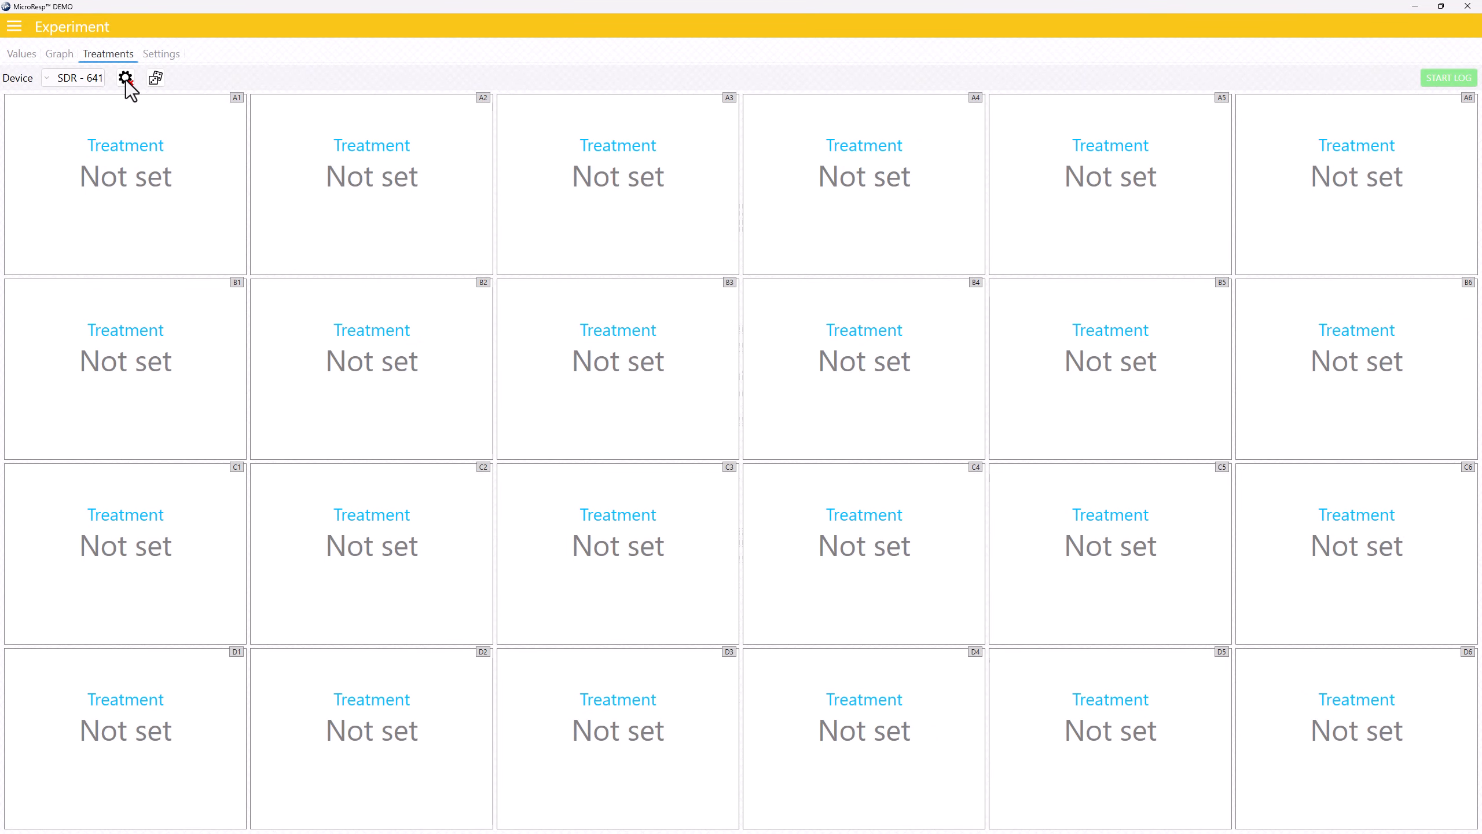
Check the device choices in the experiment settings, keep SDR - 641, and set the oxygen unit to mmol/L.
{"action": "left_click", "coordinate": [160, 56]}
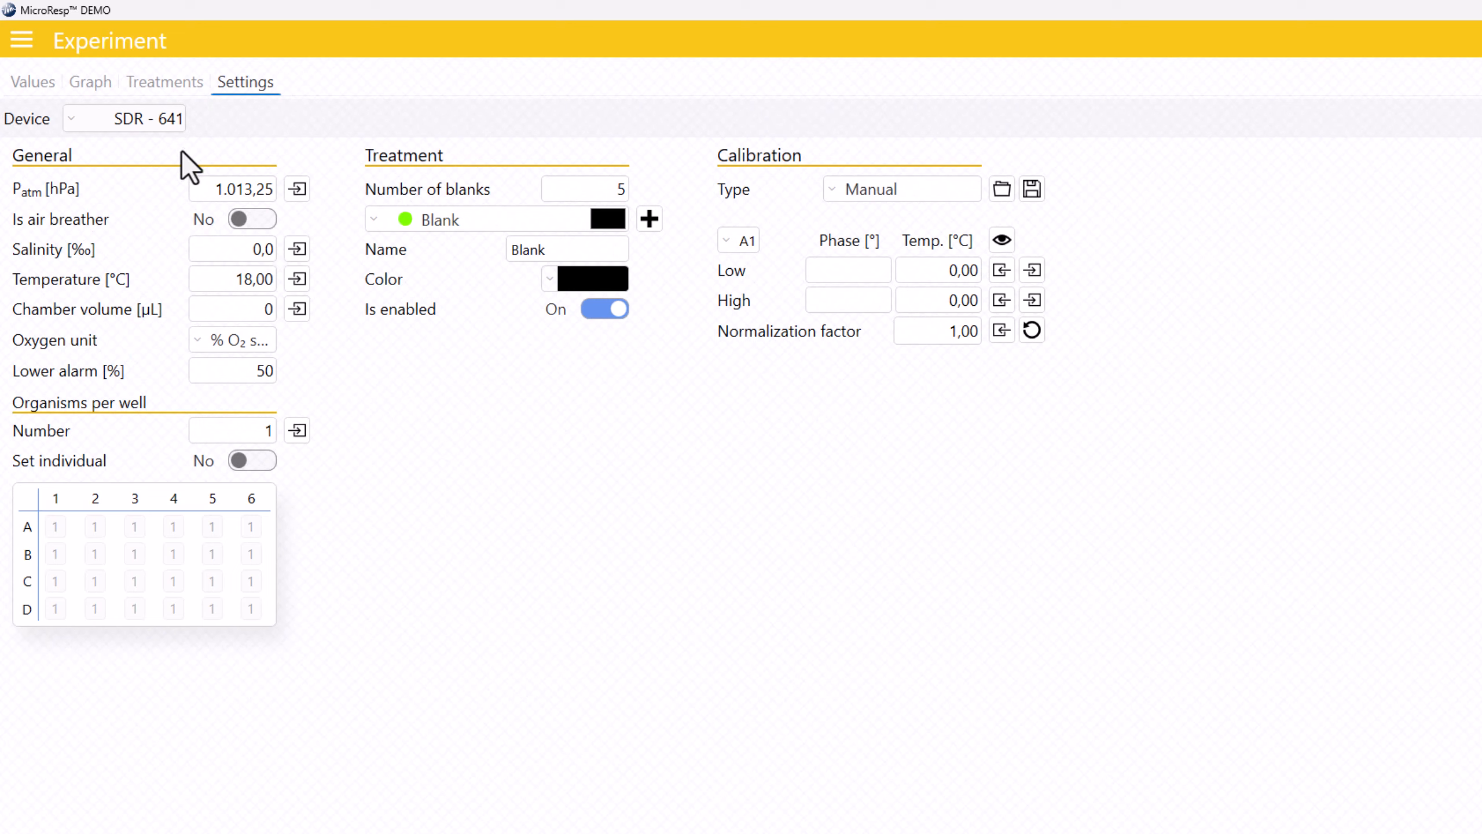
{"action": "left_click", "coordinate": [174, 127]}
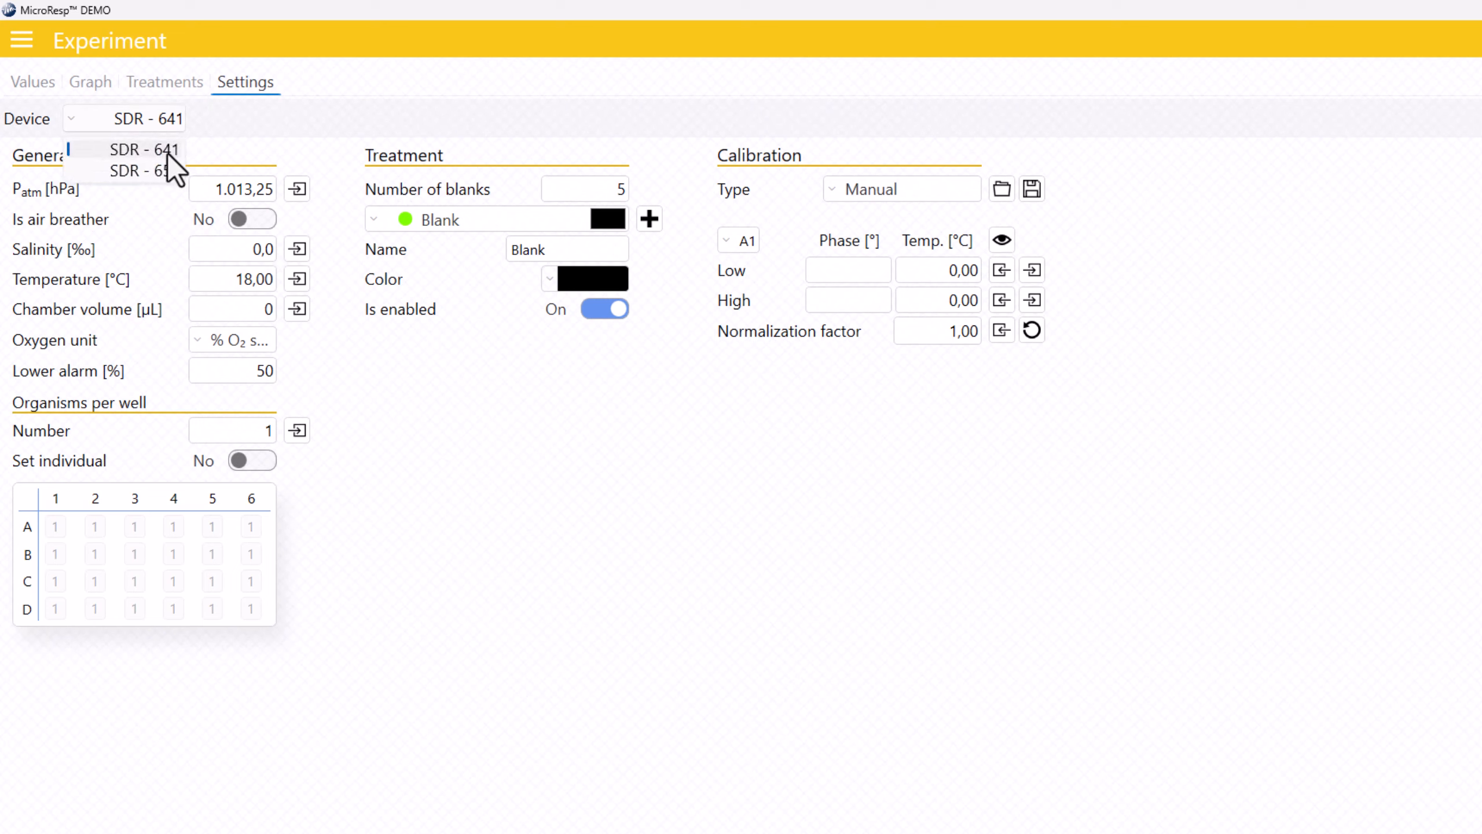
{"action": "left_click", "coordinate": [274, 153]}
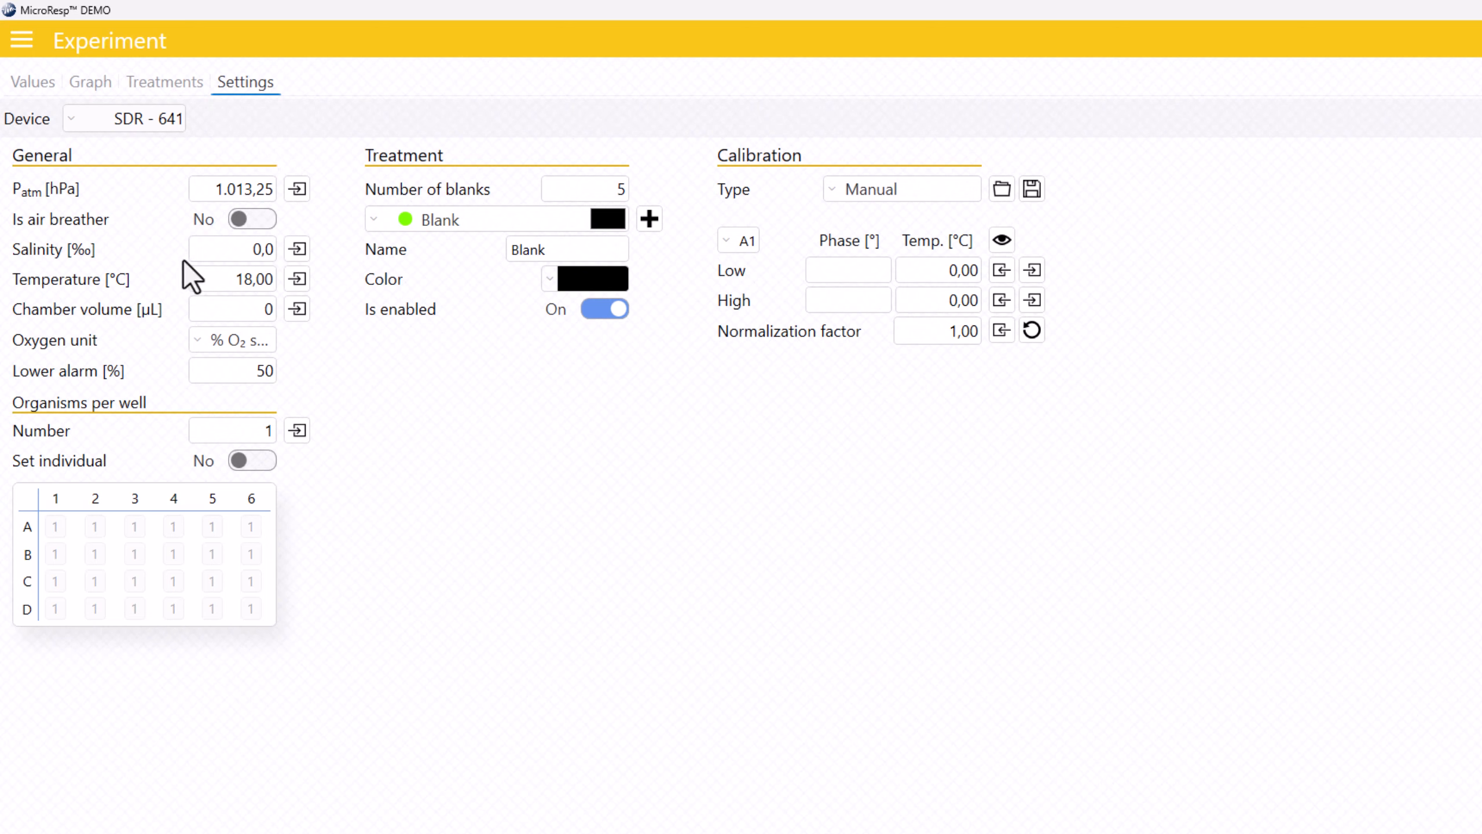
{"action": "left_click", "coordinate": [227, 342]}
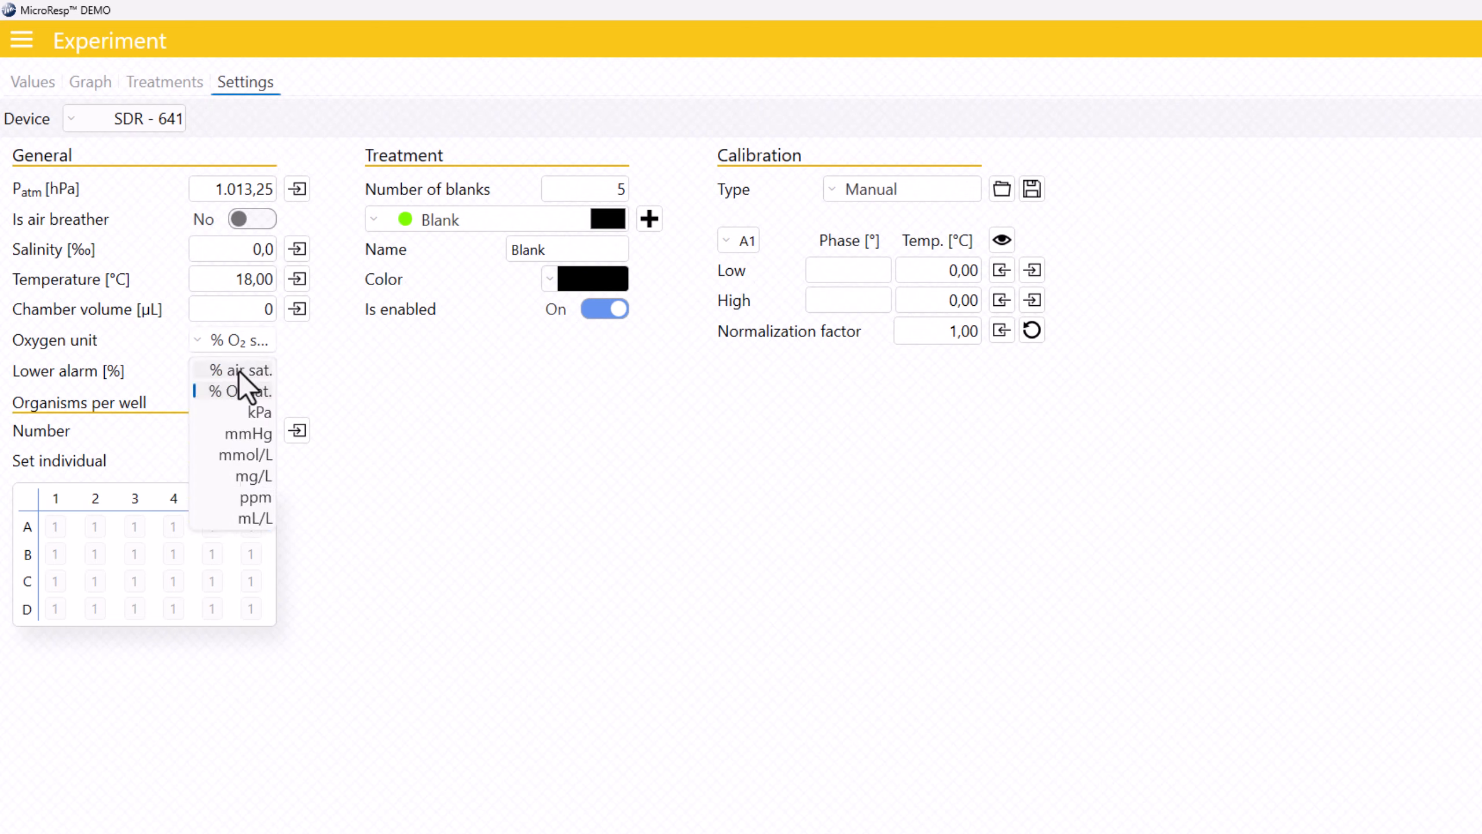
{"action": "left_click", "coordinate": [248, 454]}
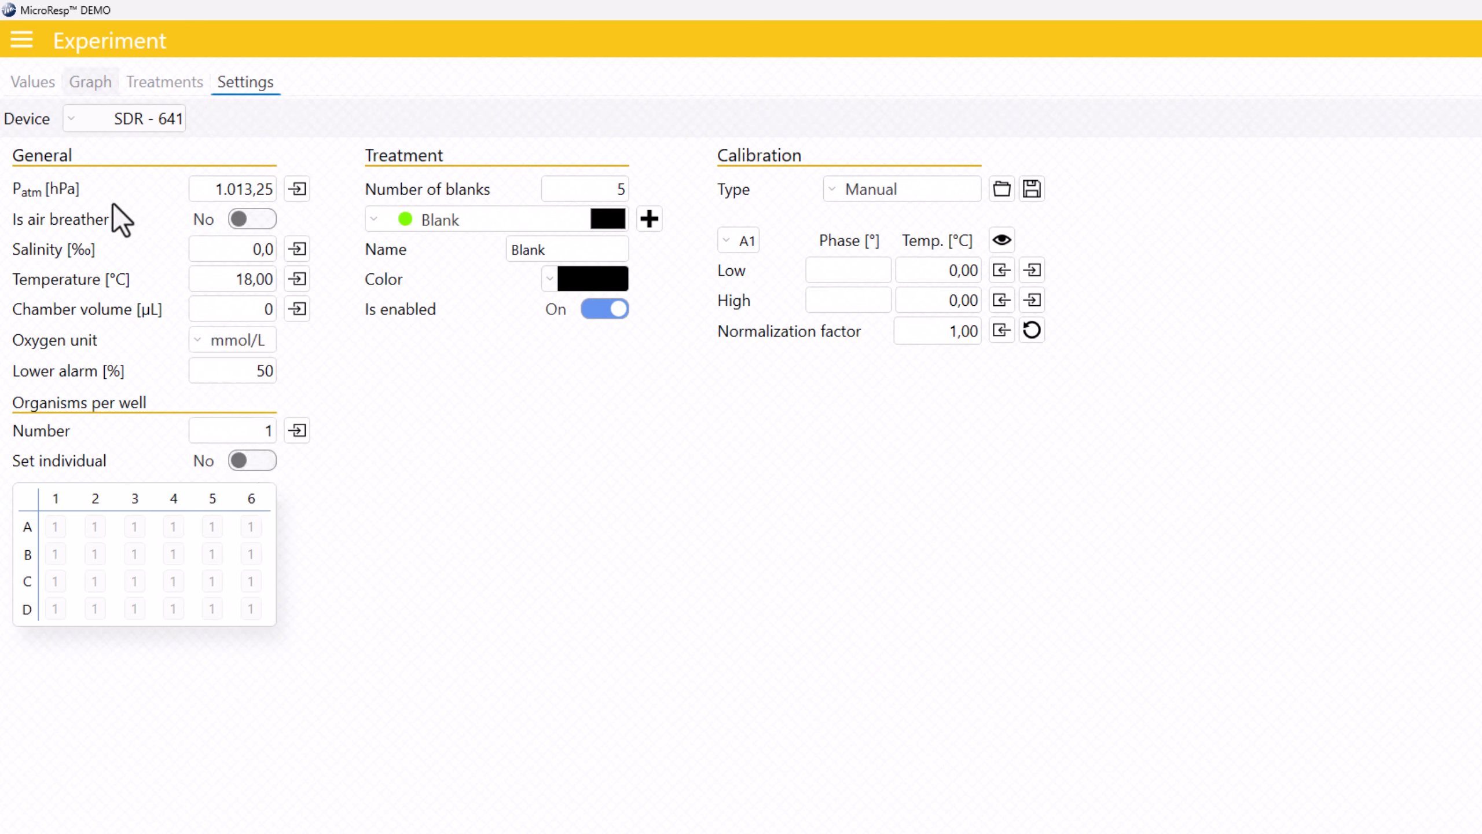
{"action": "left_click", "coordinate": [235, 373]}
{"action": "left_click", "coordinate": [261, 432]}
{"action": "left_click", "coordinate": [329, 531]}
Enable individual organism numbers per well and set wells A4, B4 and C4 to 2.
{"action": "left_click", "coordinate": [249, 464]}
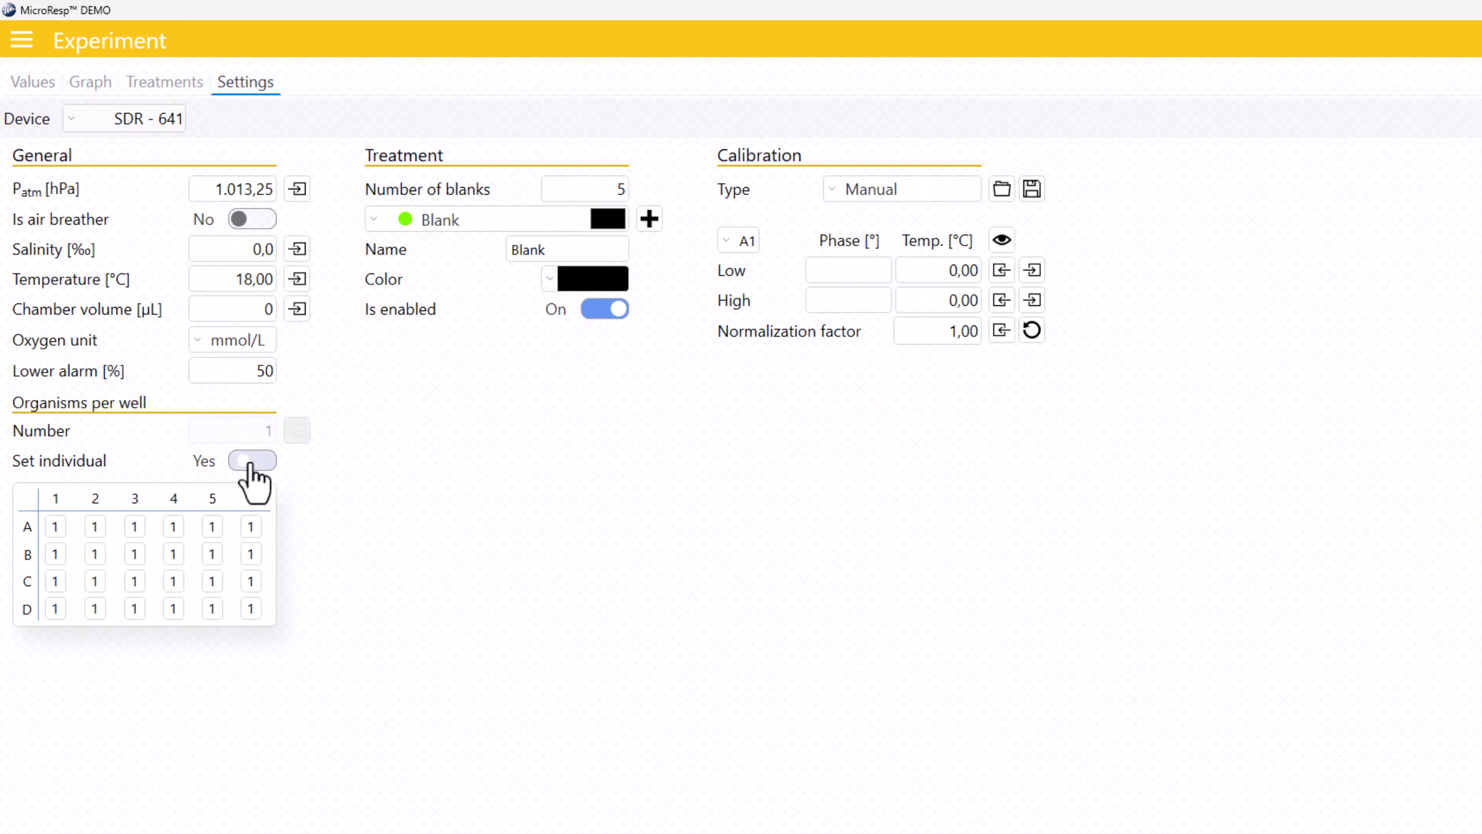
{"action": "double_click", "coordinate": [173, 527]}
{"action": "double_click", "coordinate": [173, 555]}
{"action": "type", "text": "2"}
{"action": "double_click", "coordinate": [173, 581]}
{"action": "left_click", "coordinate": [378, 571]}
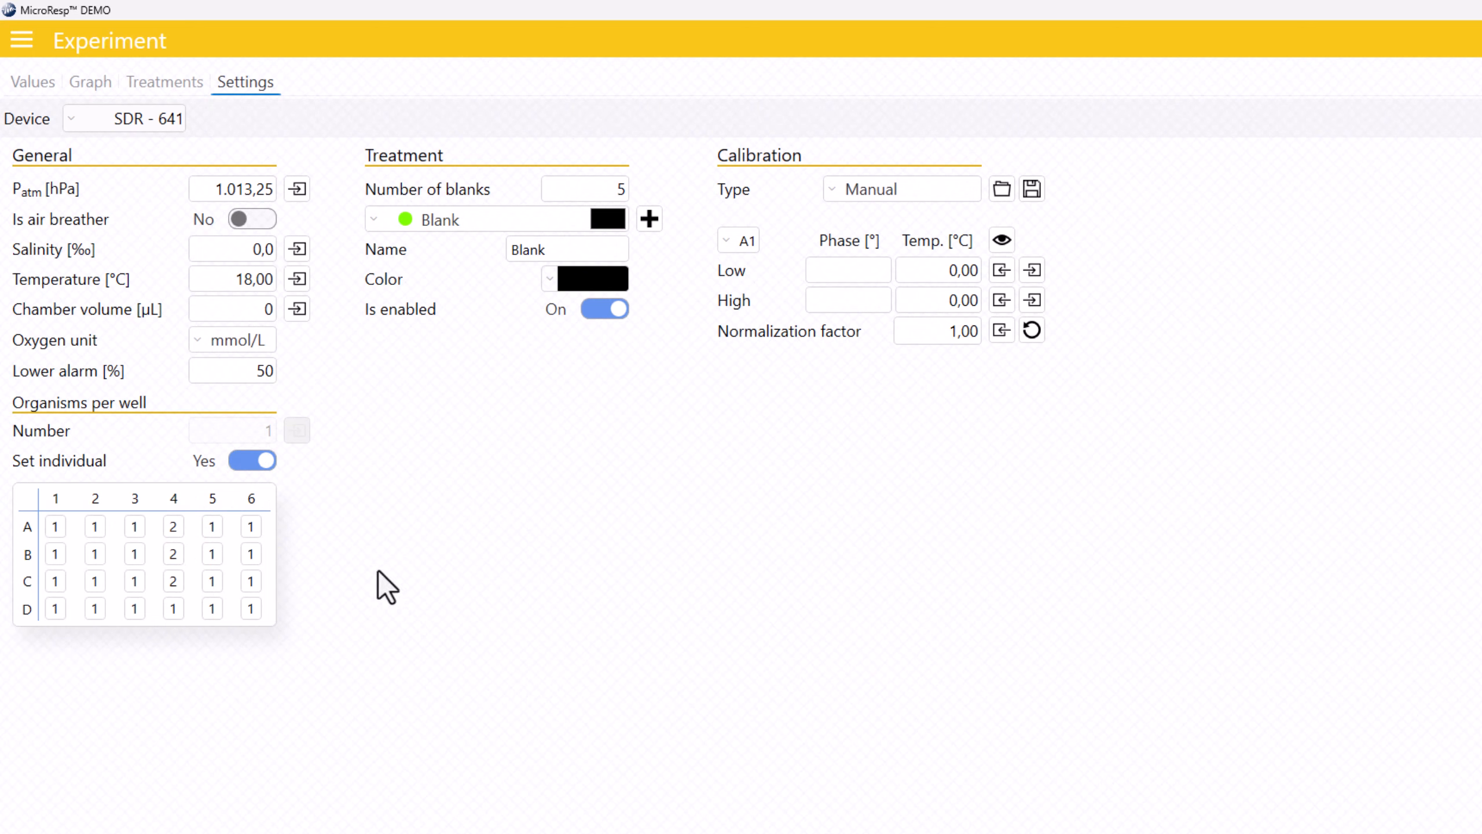
Turn off individual organism numbers per well and mark the organism as an air breather.
{"action": "left_click", "coordinate": [251, 462]}
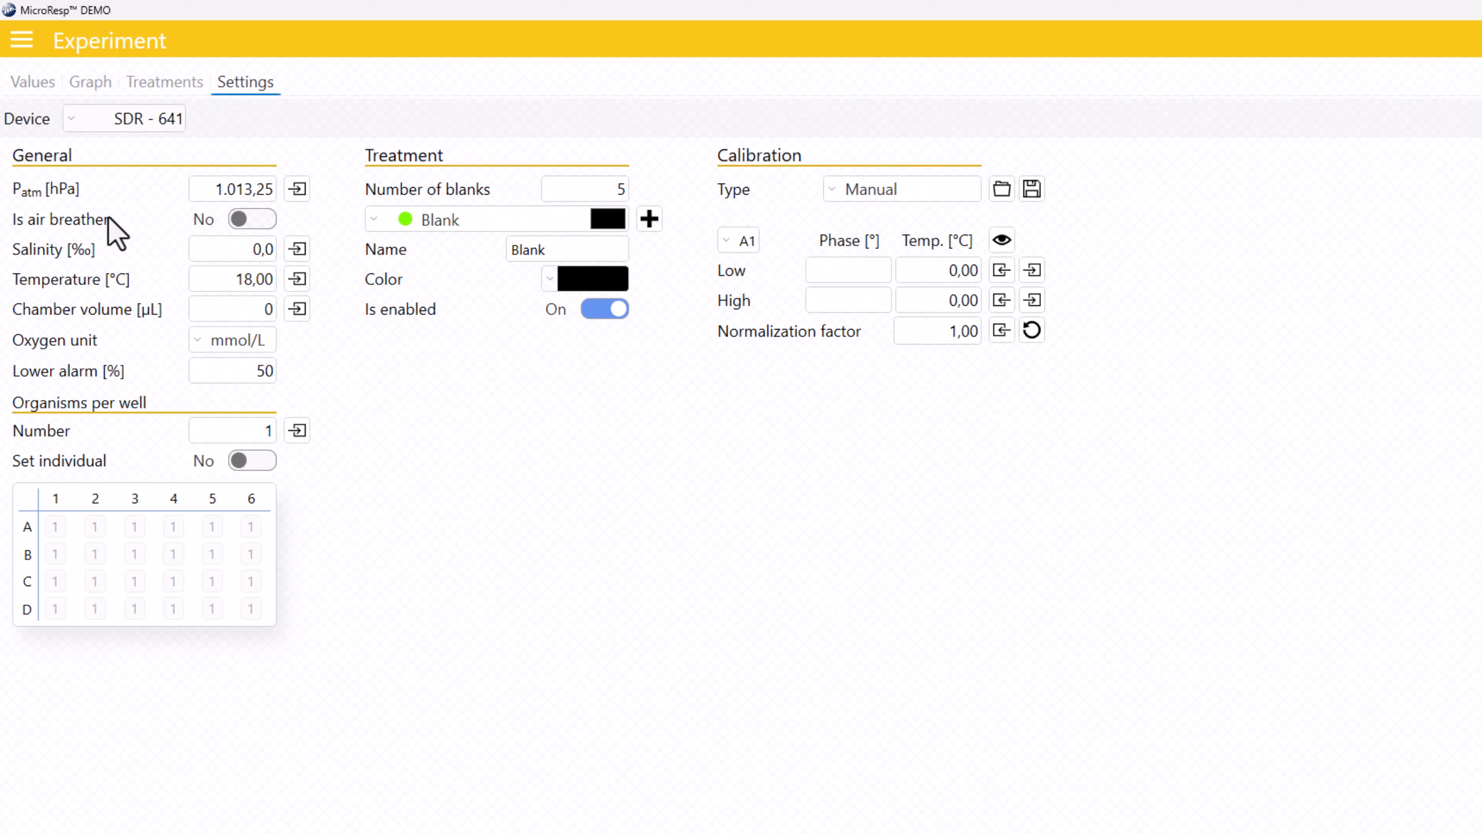
{"action": "left_click", "coordinate": [247, 222]}
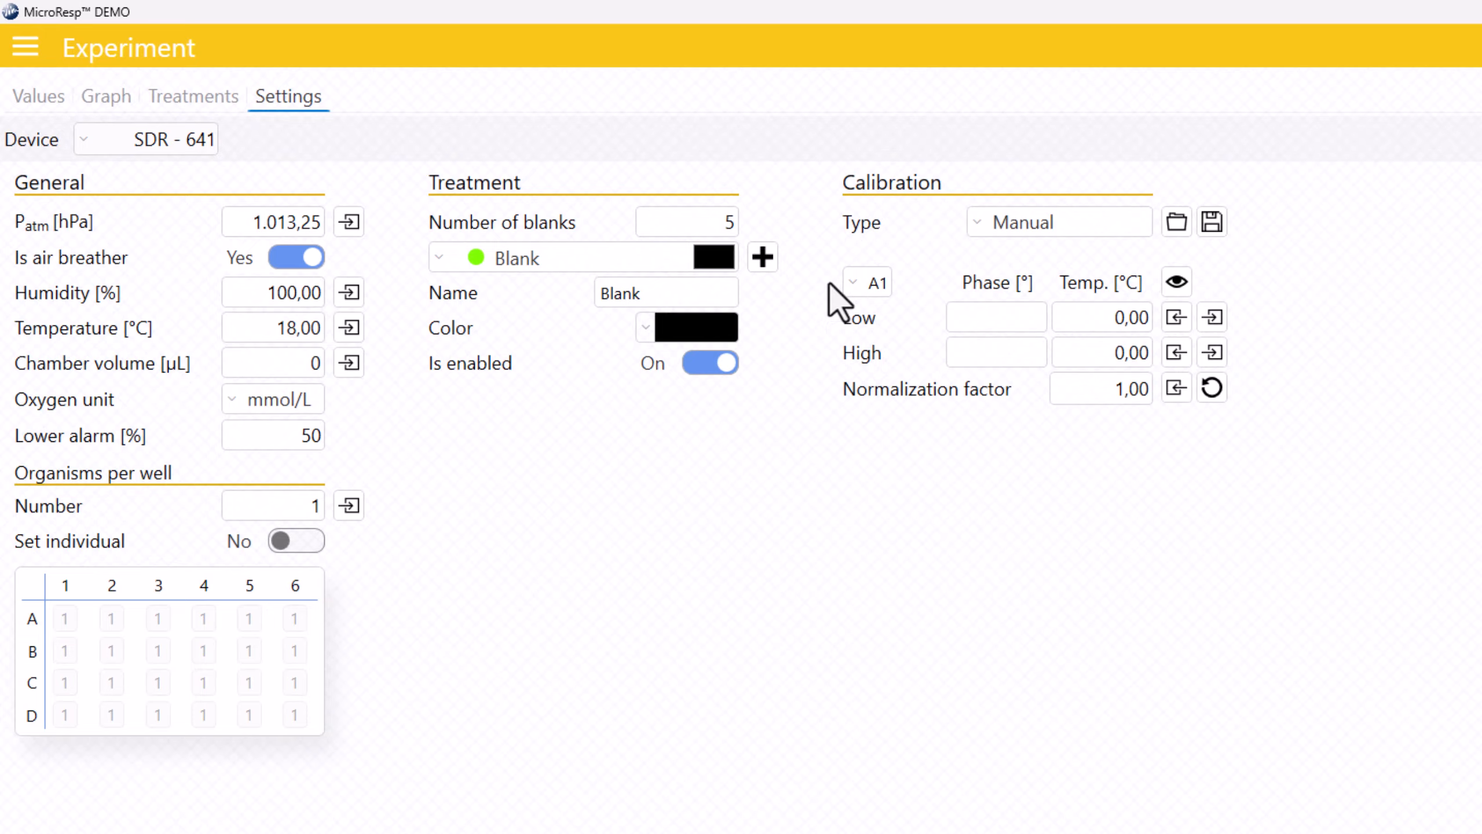
Keep SDR - 641 as the selected device and start its data log.
{"action": "left_click", "coordinate": [170, 140]}
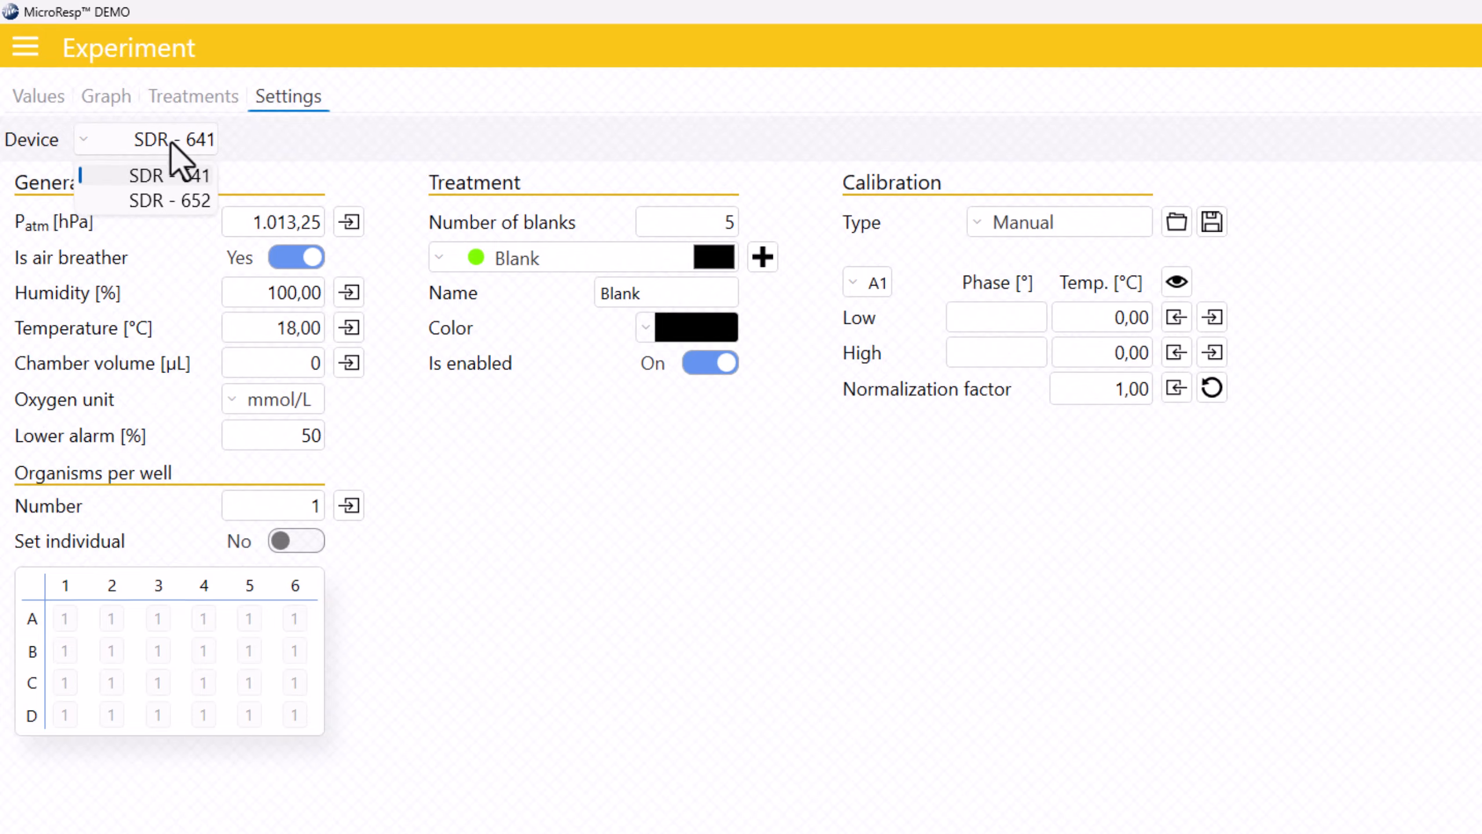
{"action": "left_click", "coordinate": [177, 148]}
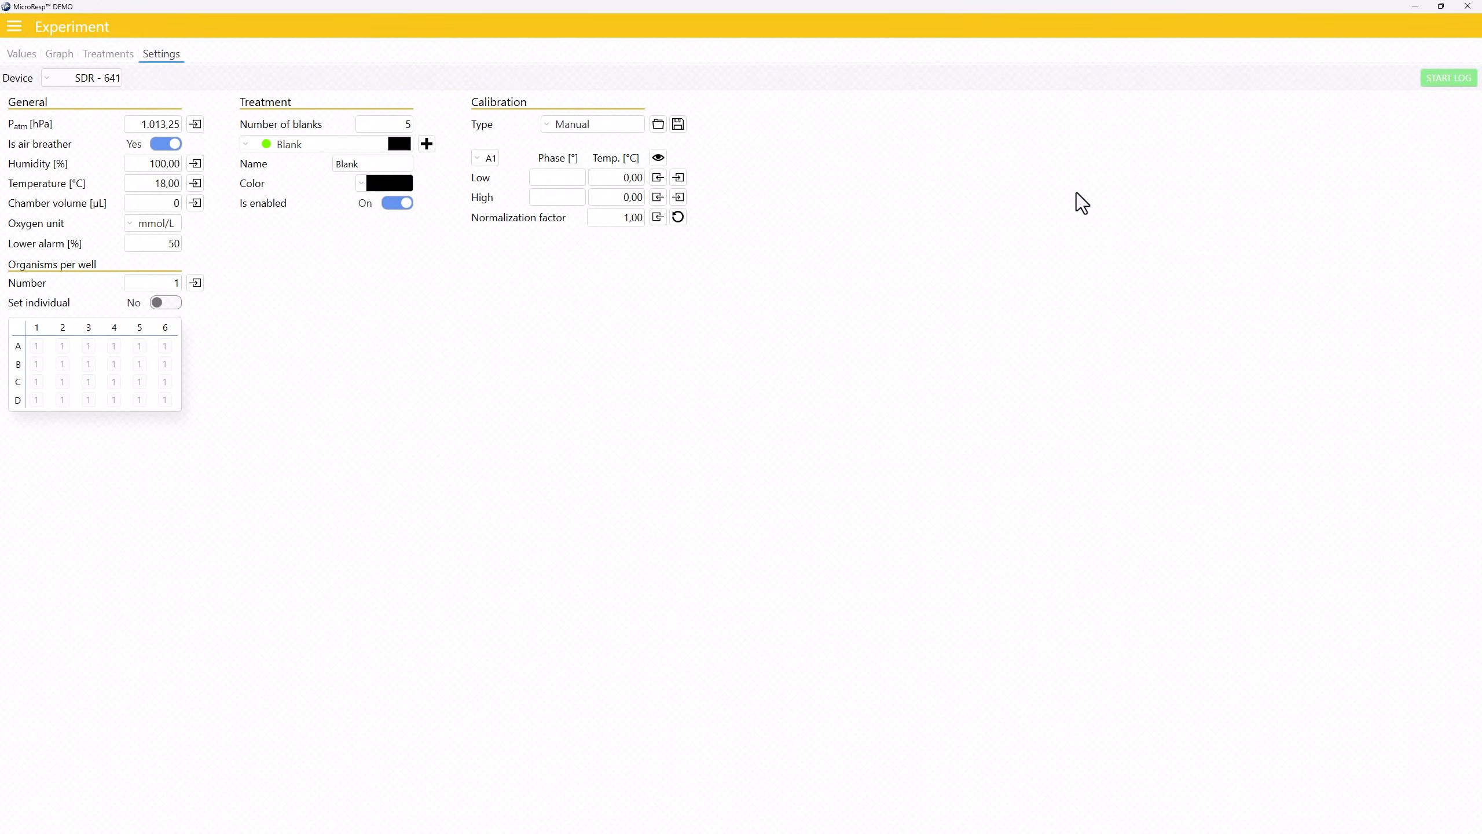
{"action": "left_click", "coordinate": [1452, 81]}
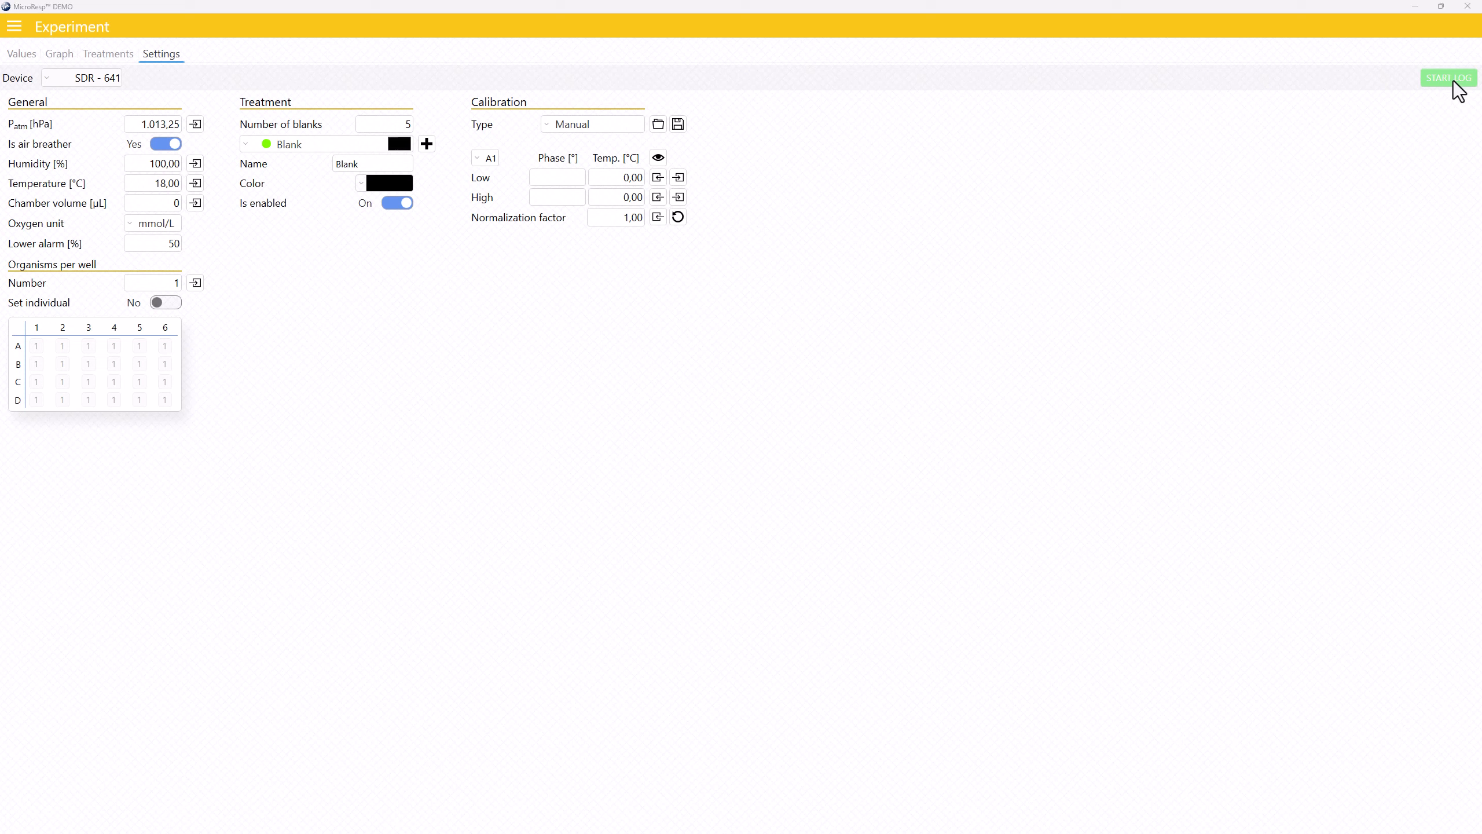
View the experiment settings of device SDR - 652 and switch back to SDR - 641.
{"action": "left_click", "coordinate": [99, 79]}
{"action": "left_click", "coordinate": [94, 115]}
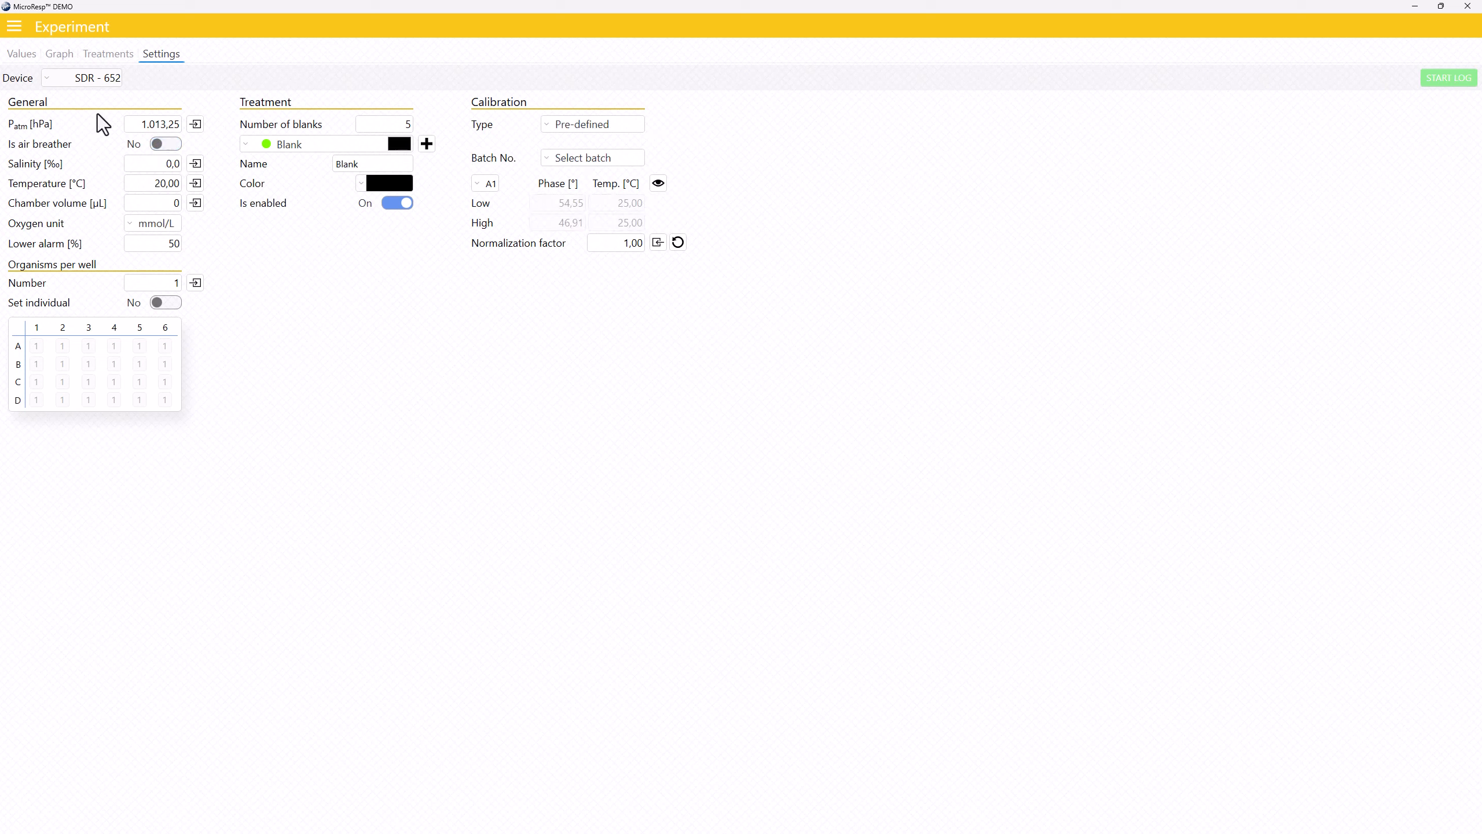
{"action": "left_click", "coordinate": [97, 82]}
{"action": "left_click", "coordinate": [93, 100]}
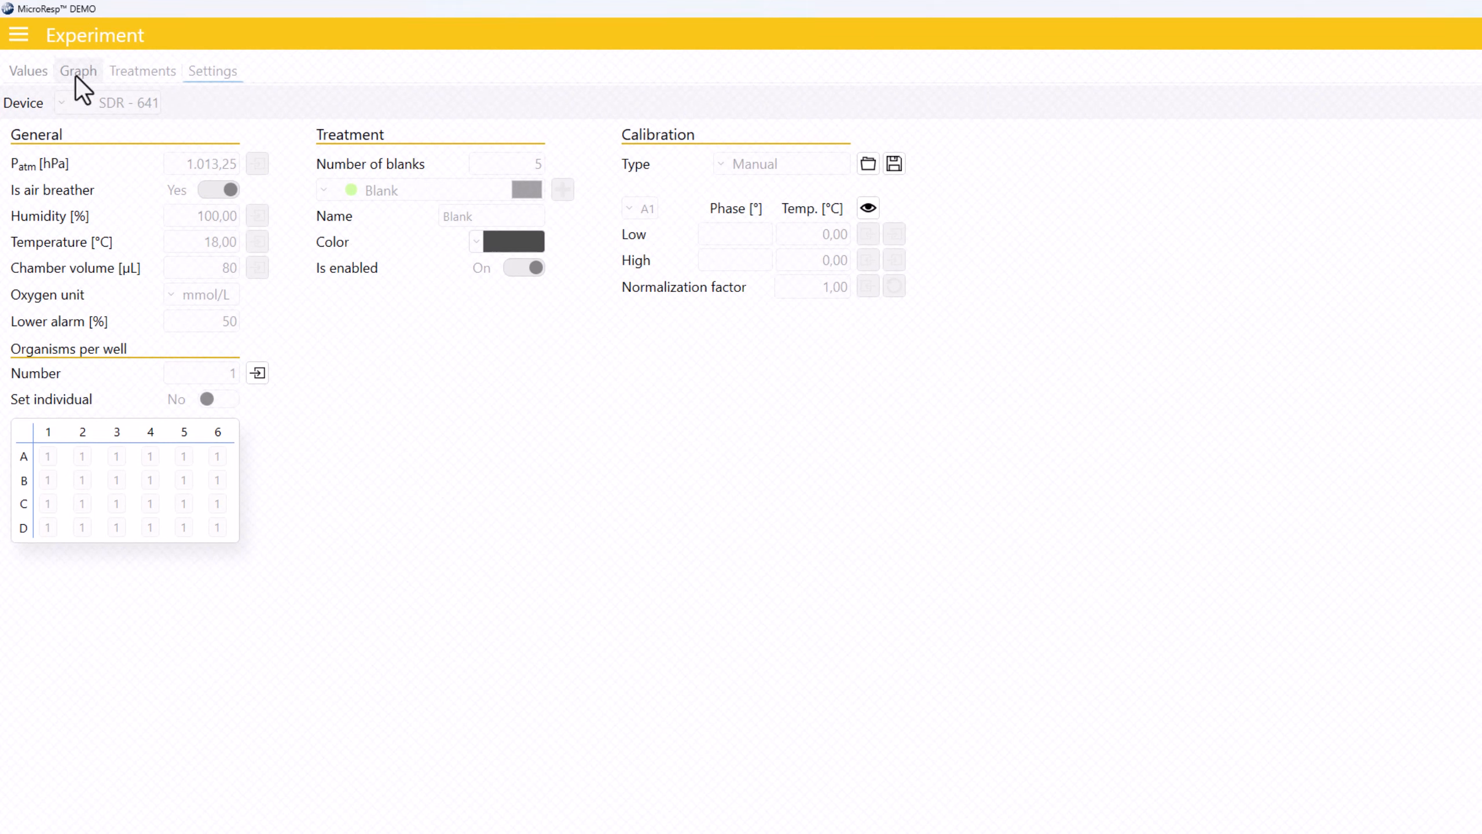
View the oxygen graph of the running log for SDR - 641 and stop the log.
{"action": "left_click", "coordinate": [79, 73]}
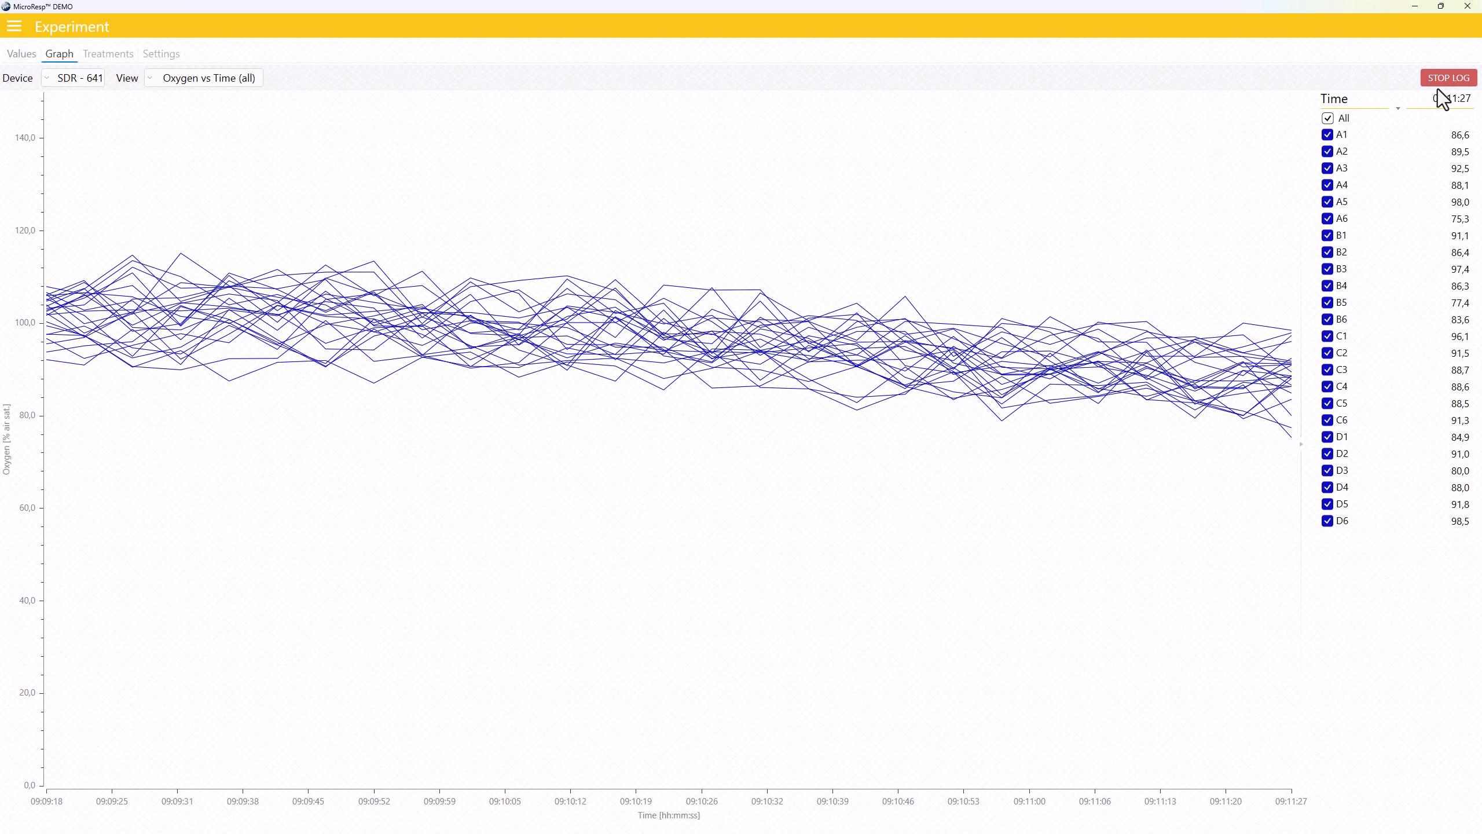
{"action": "left_click", "coordinate": [1448, 78]}
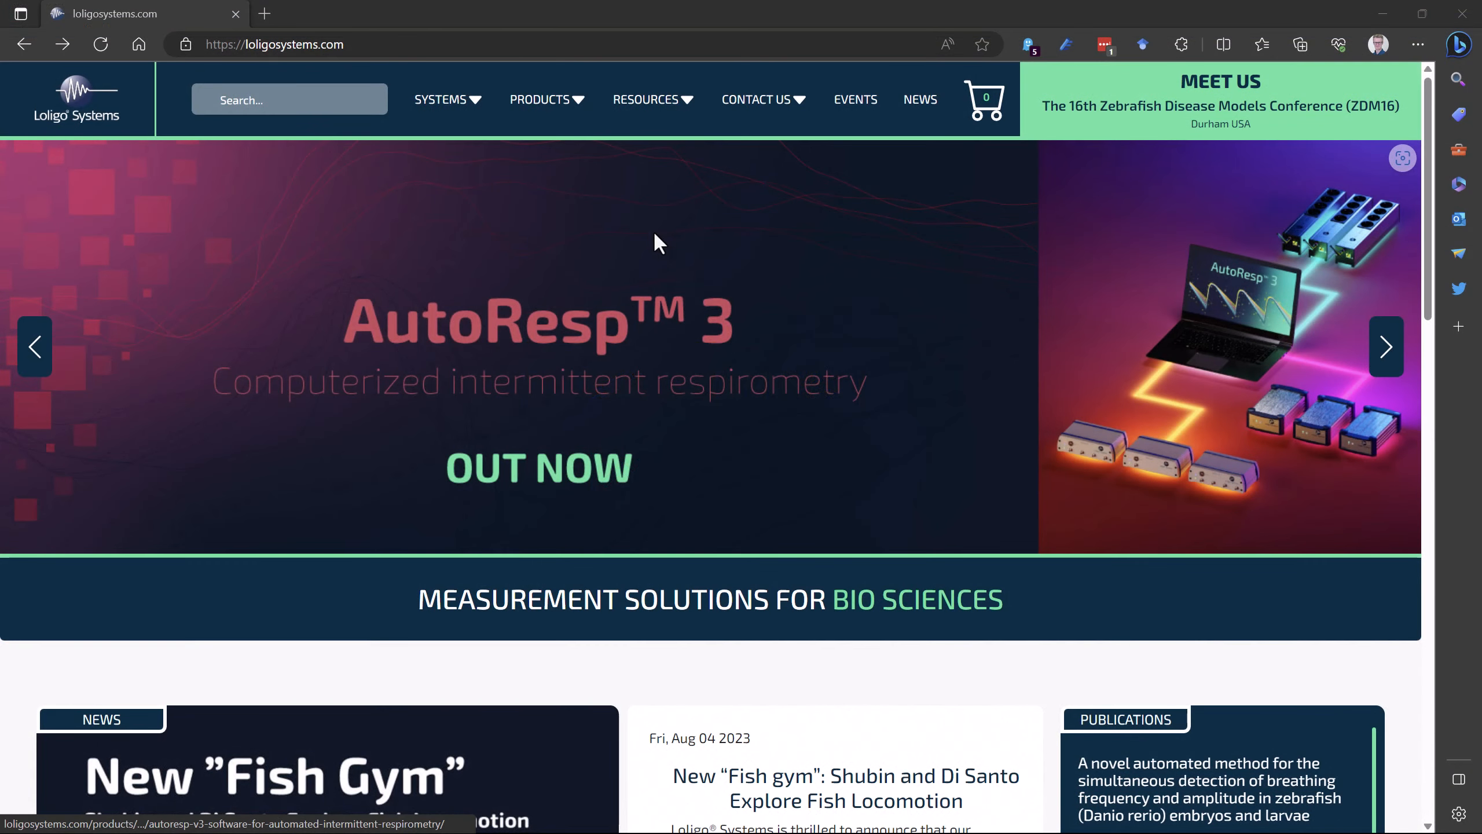
Switch to the Loligo Systems website in the browser and open its technical support form.
{"action": "mouse_move", "coordinate": [761, 109]}
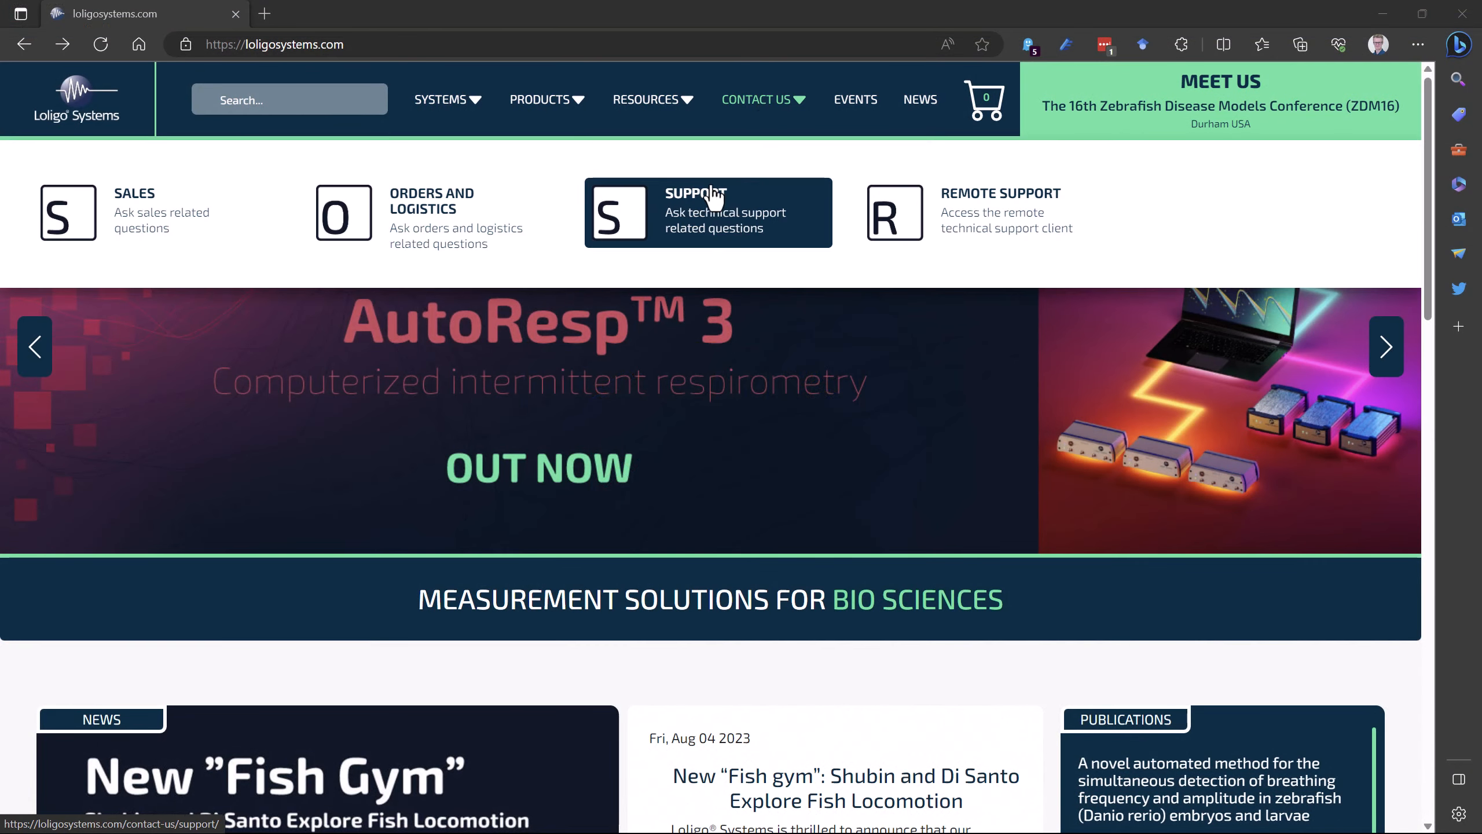
{"action": "left_click", "coordinate": [692, 221]}
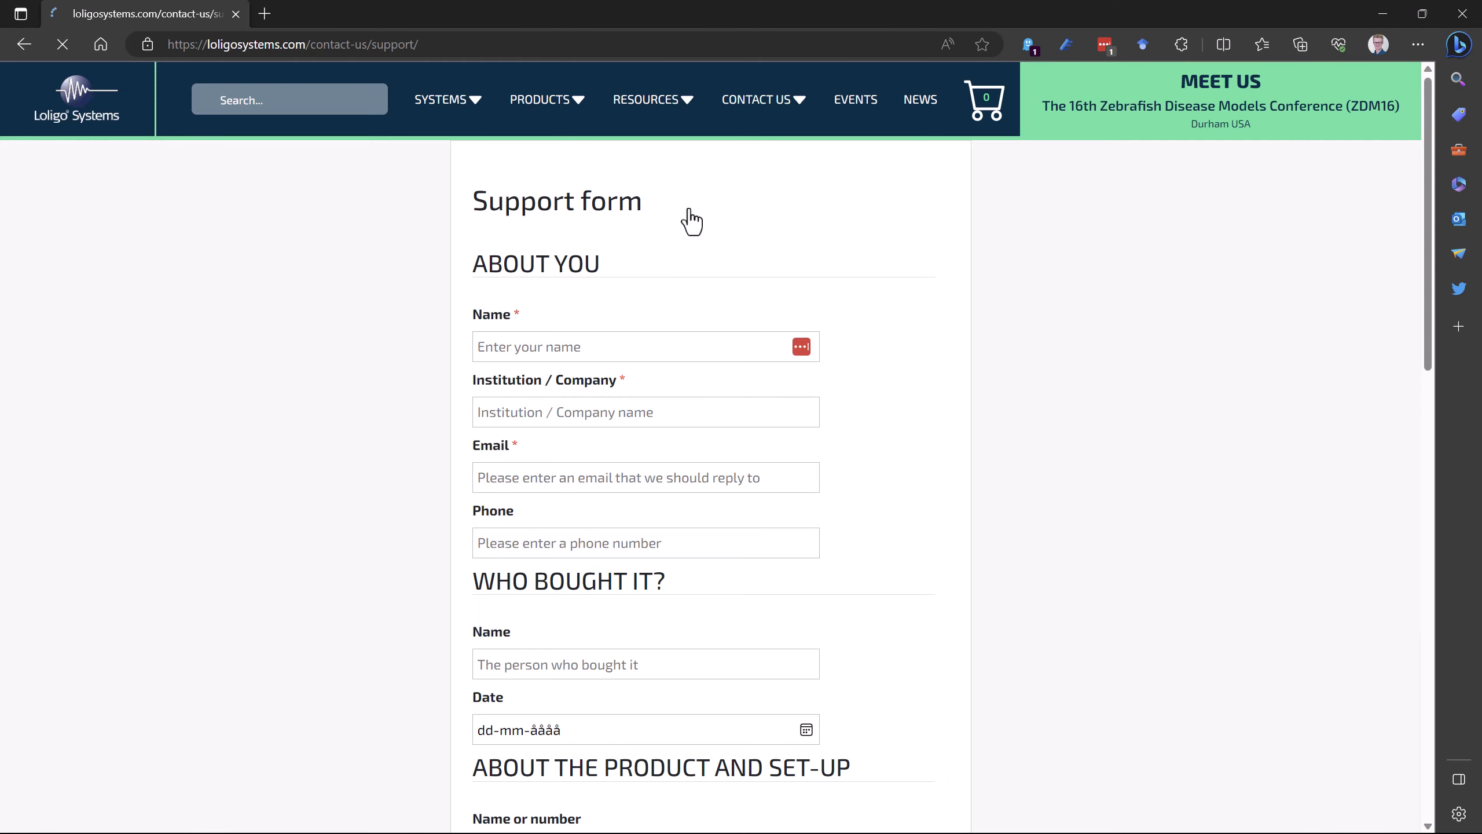